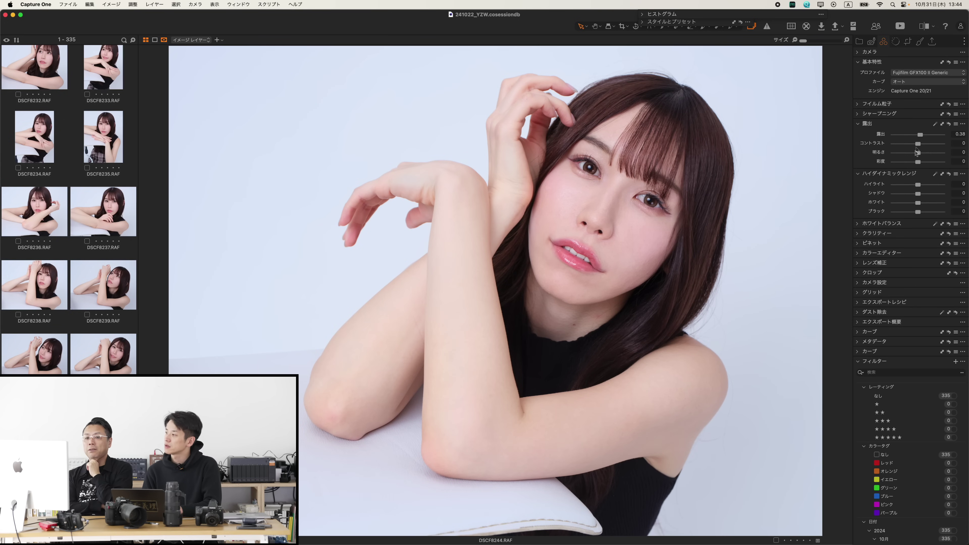
Lower the highlights to -14 and raise the exposure to 0.68 on portrait DSCF8244
drag(917, 184, 916, 186)
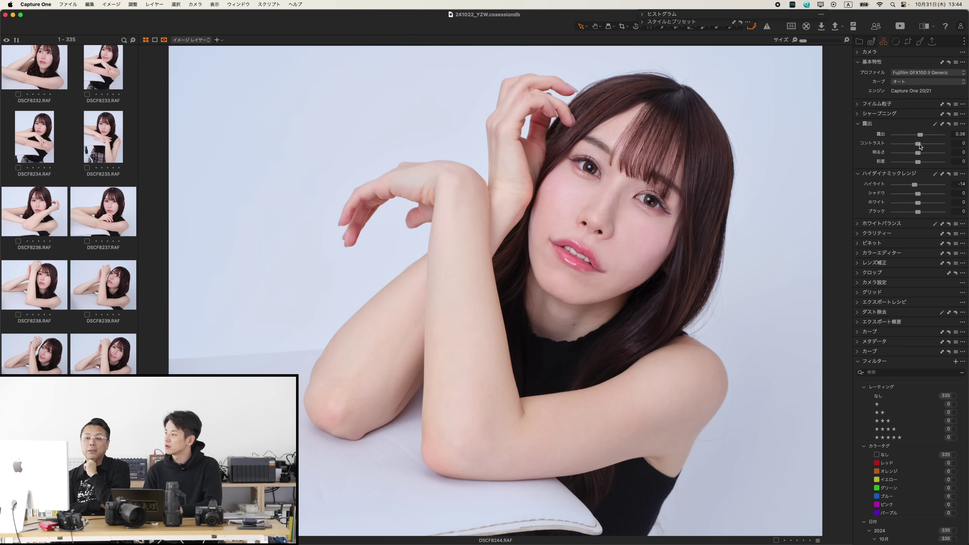
drag(919, 136, 923, 136)
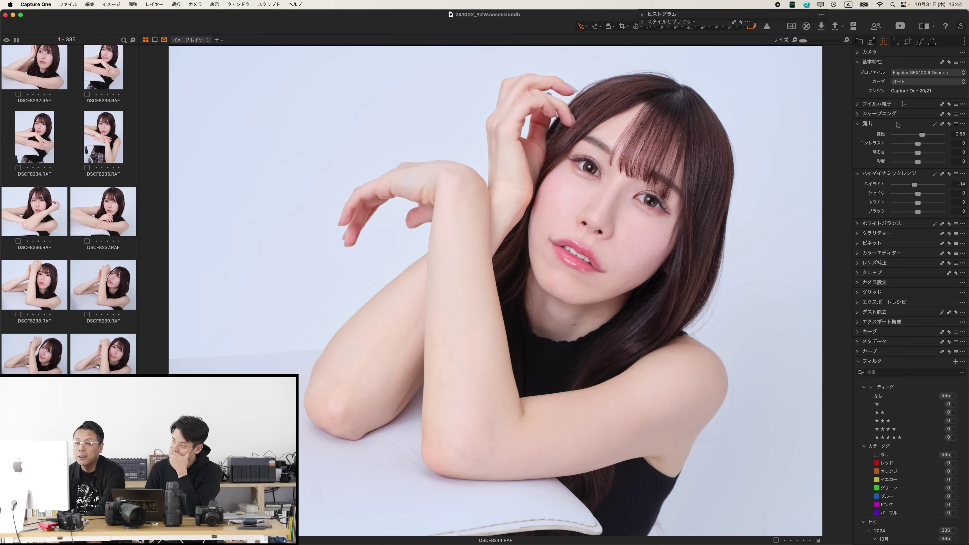
Preview the Fujifilm film simulation curves on DSCF8244, including PRO Neg. Std and ACROS +R FILTER, and apply Fujifilm REALA-ACE
click(916, 82)
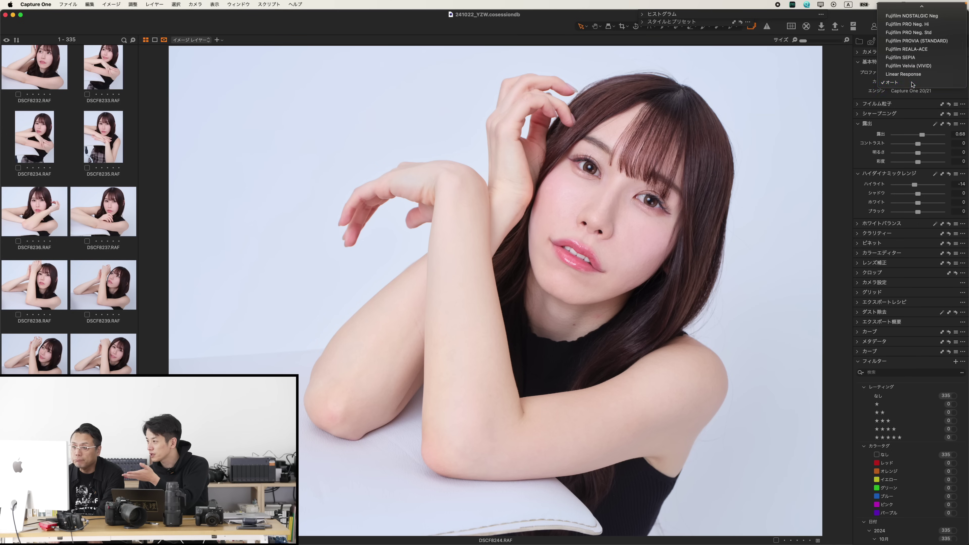
click(912, 83)
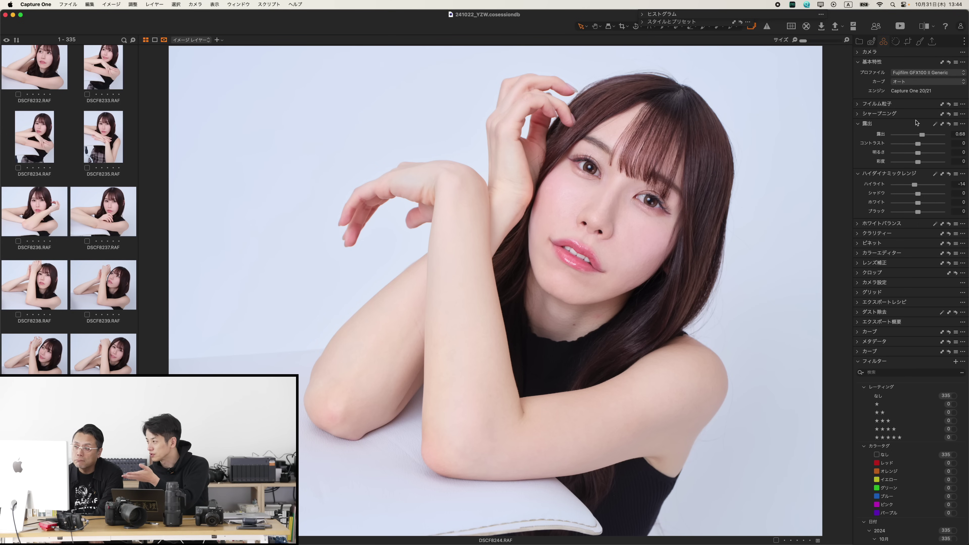
click(904, 73)
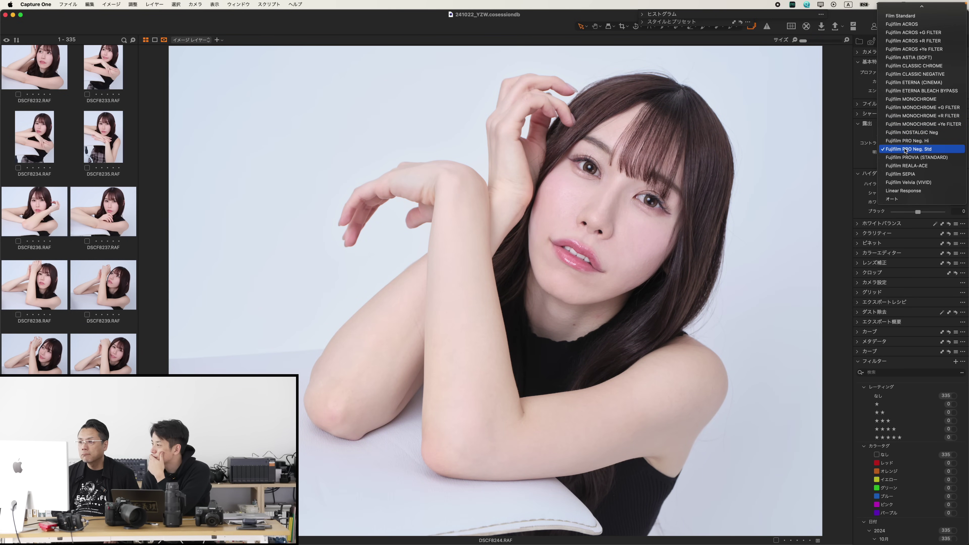
scroll(904, 136, up, 1)
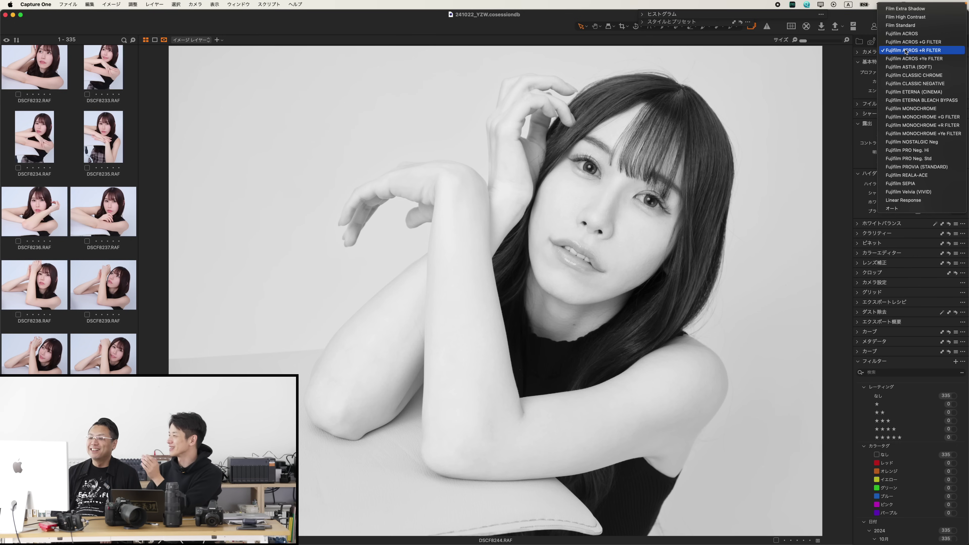
click(885, 175)
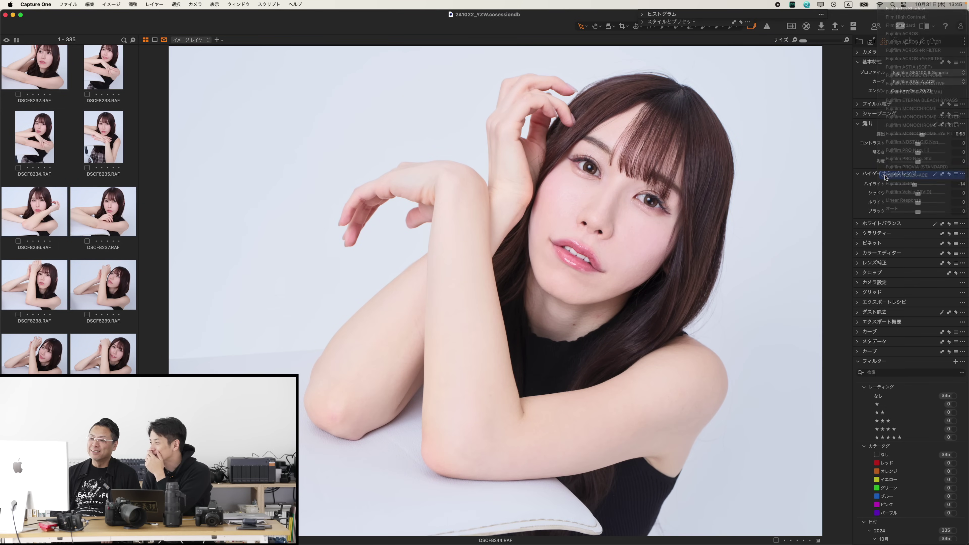
mouse_move(886, 176)
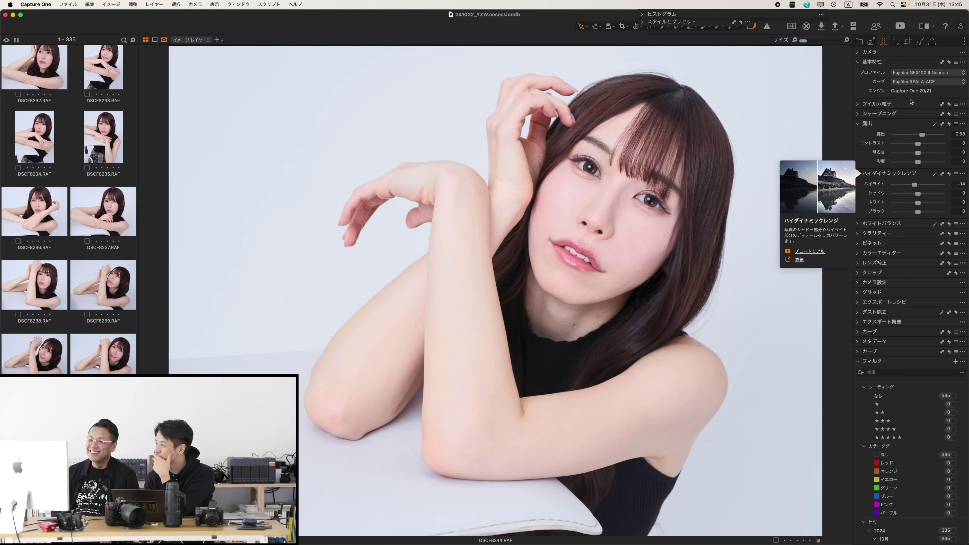
Compare the PRO Neg. Hi, PRO Neg. Std and PROVIA curves on the portrait, then choose Fujifilm REALA-ACE again
click(908, 81)
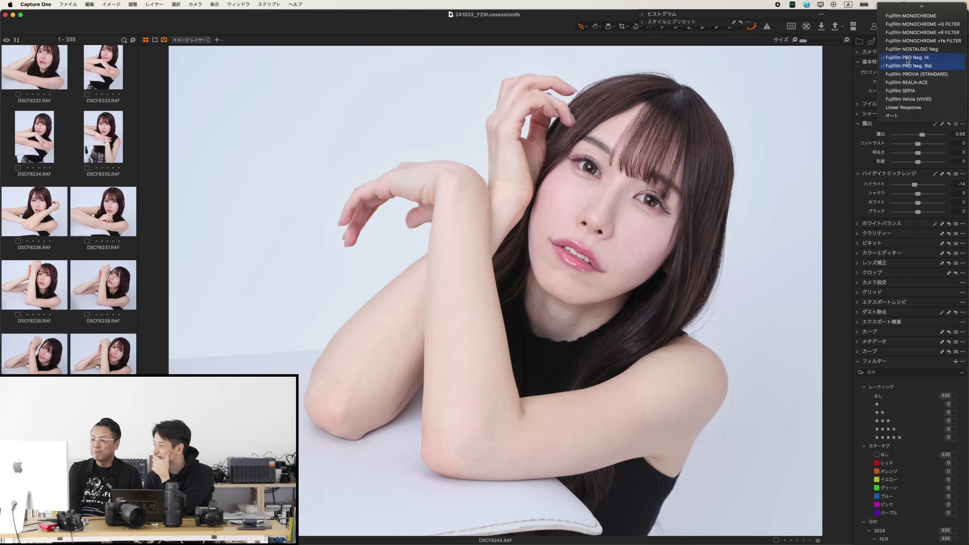
scroll(908, 65, up, 4)
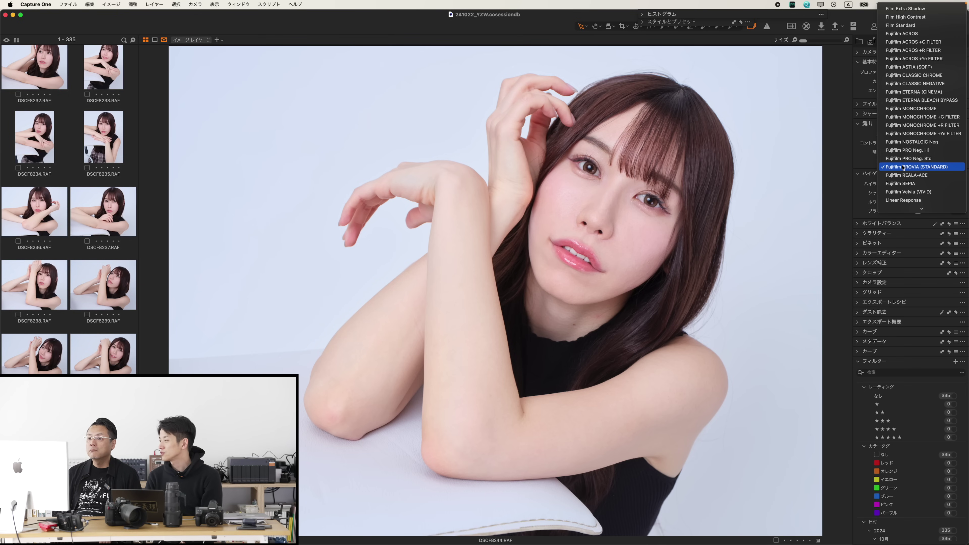
click(901, 174)
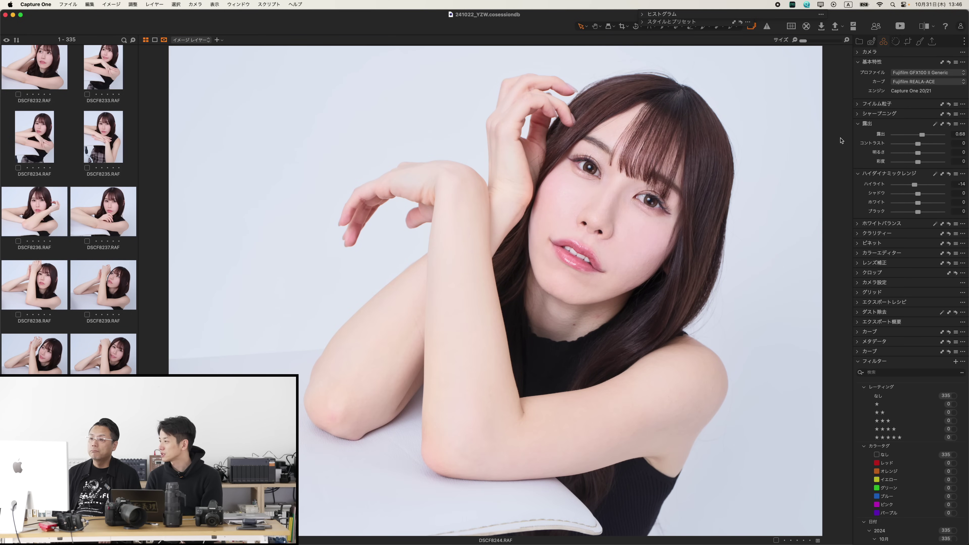
Set the base characteristics curve of DSCF8244 to Film Standard after comparing the other film curves
click(933, 82)
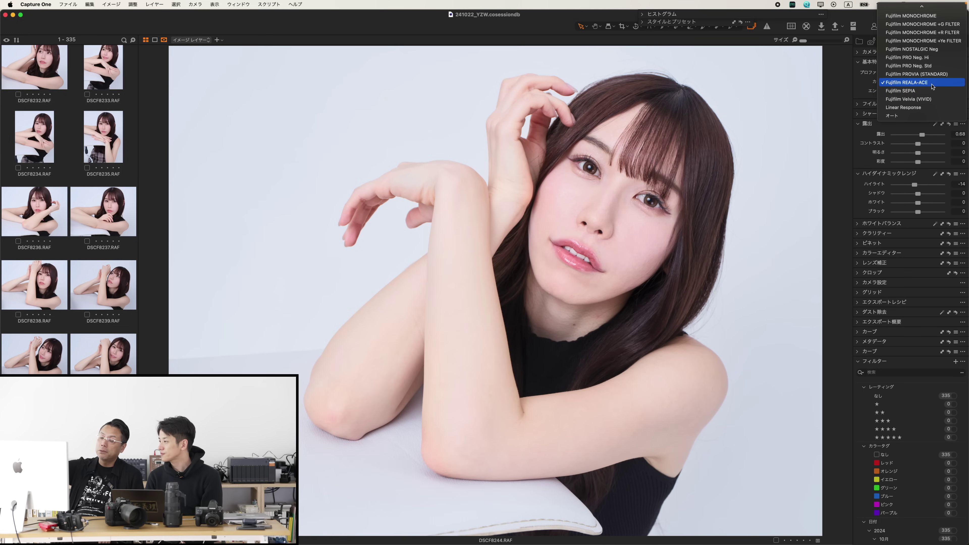
click(930, 49)
click(933, 82)
click(925, 34)
click(925, 34)
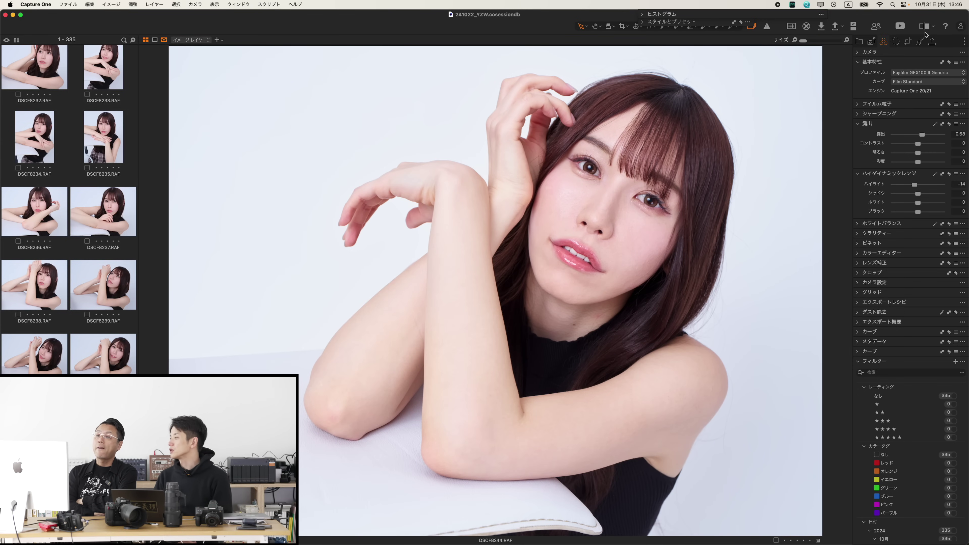
click(894, 81)
click(835, 134)
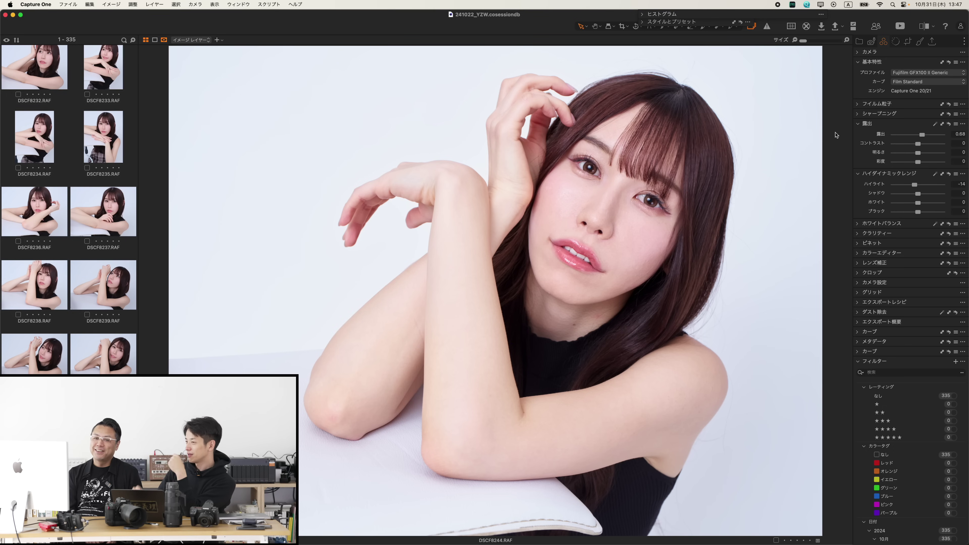
Review the portraits following DSCF8244 one by one as far as DSCF8254
key(Right)
key(Right)
key(Right)
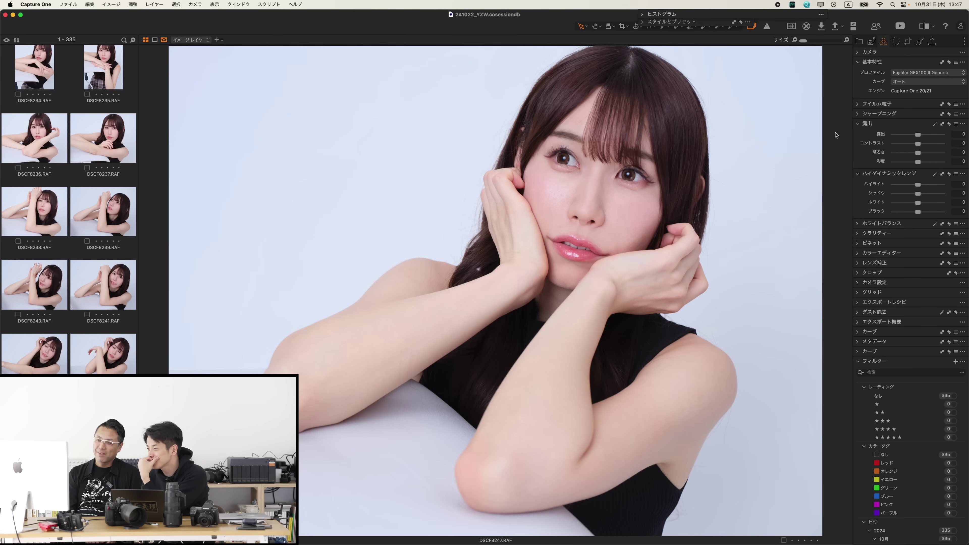
key(Right)
key(Right)
key(Right)
key(Right)
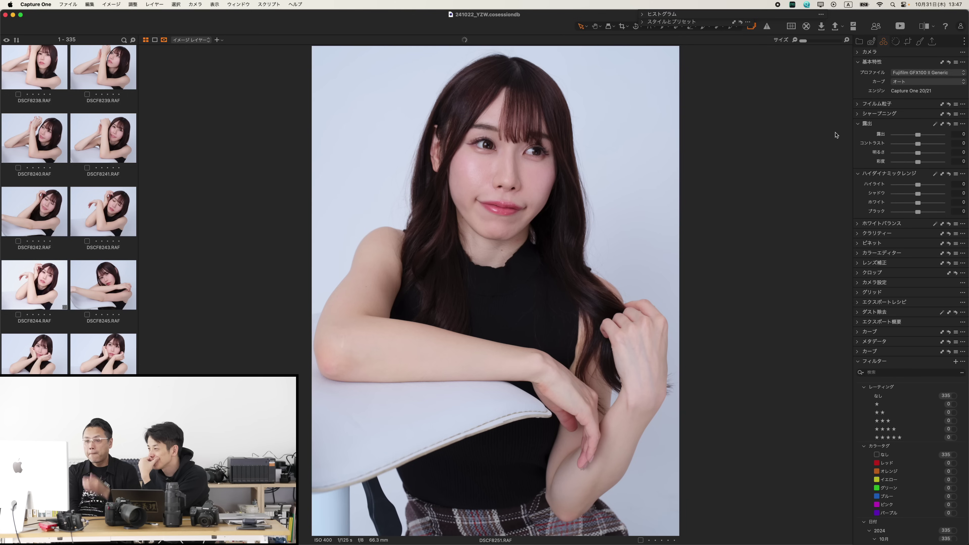
key(Right)
key(Right)
key(Right)
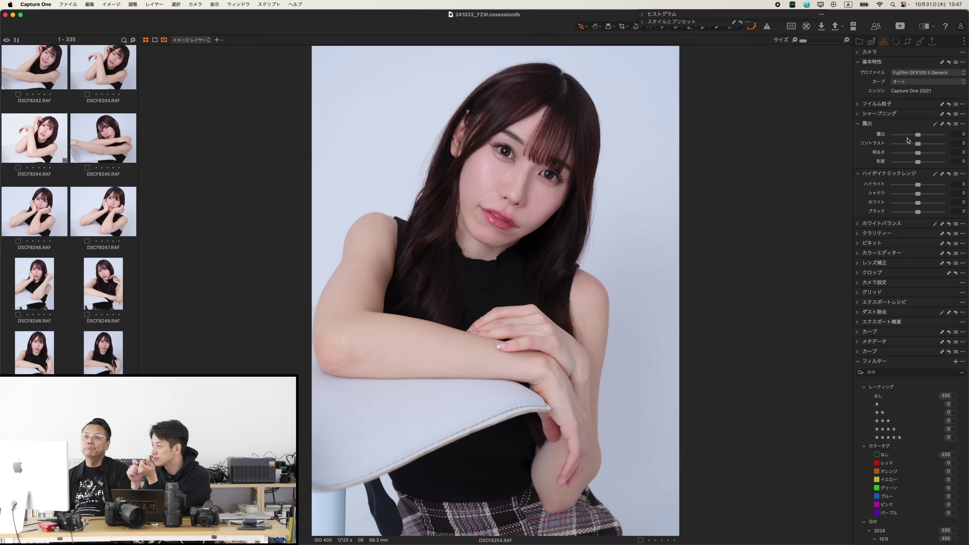
Brighten portrait DSCF8254 with exposure 0.87, contrast 4 and highlights -28
drag(918, 135, 926, 137)
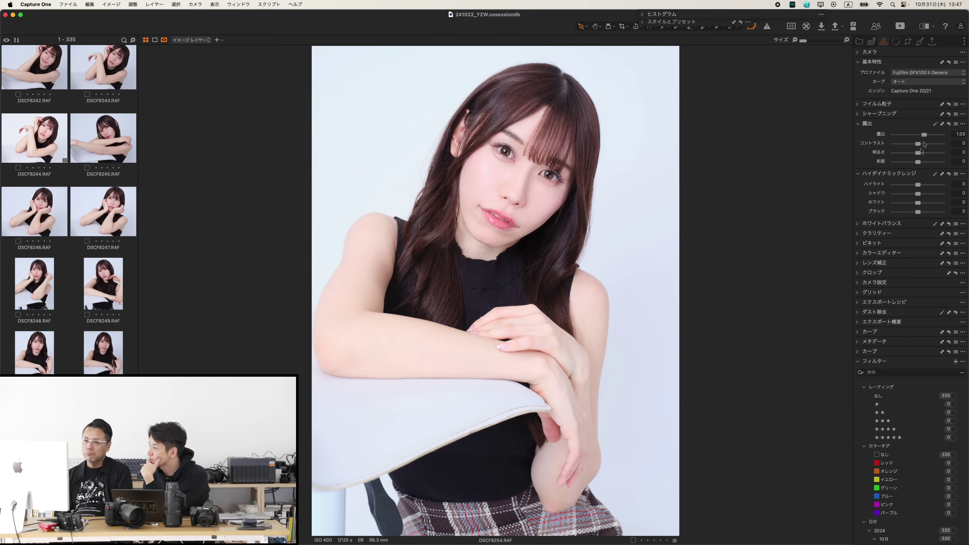
drag(916, 184, 911, 185)
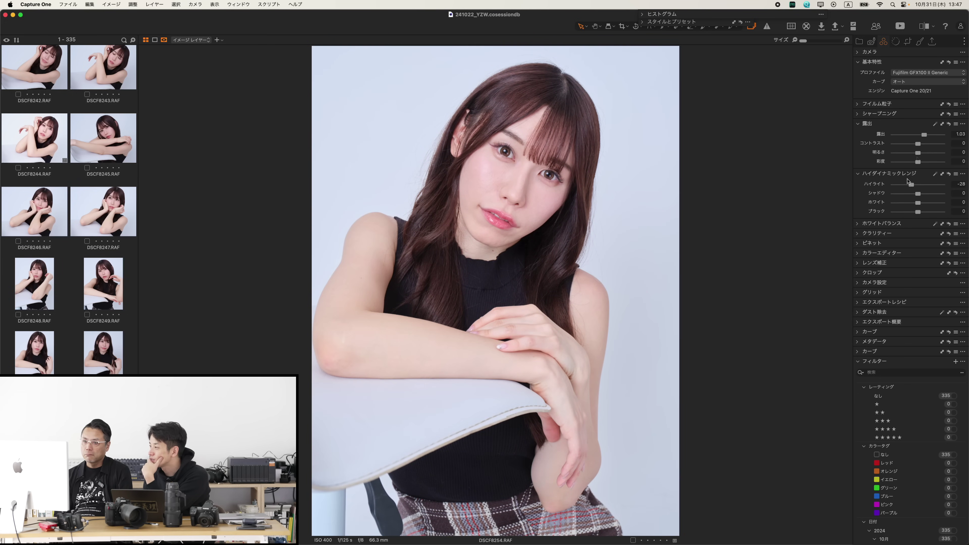
drag(925, 136, 925, 137)
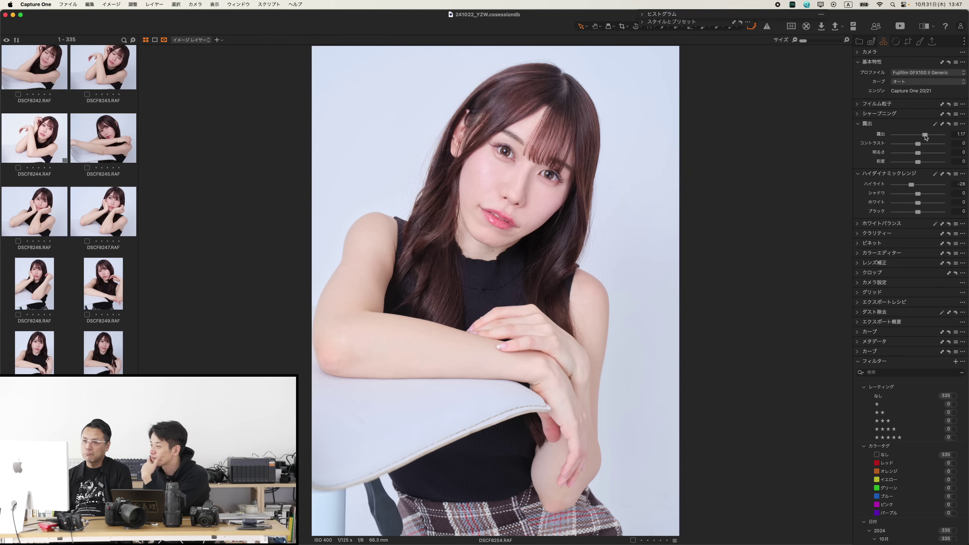
drag(918, 144, 922, 138)
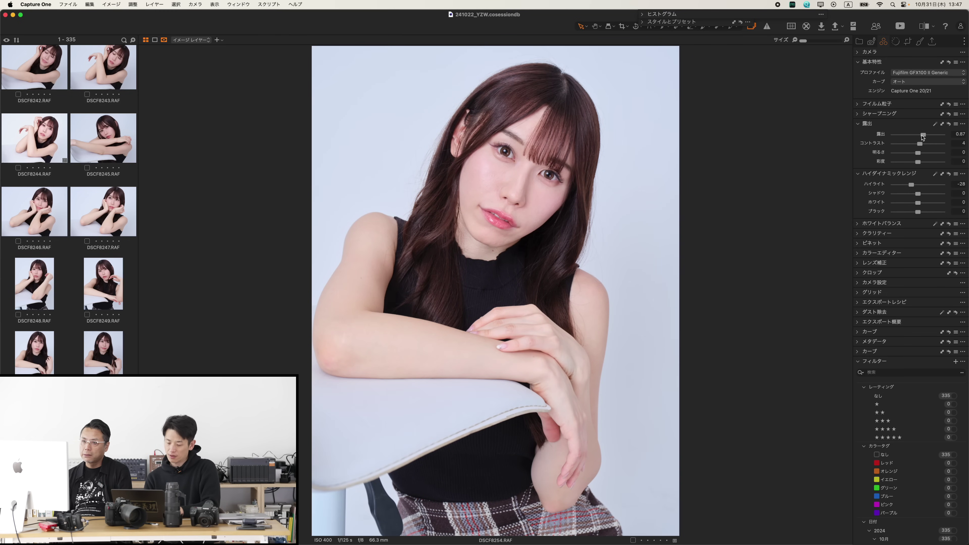
Go to the smiling close-up DSCF8256 and set its exposure to 0.45 and contrast to 8
key(Right)
key(Right)
key(Right)
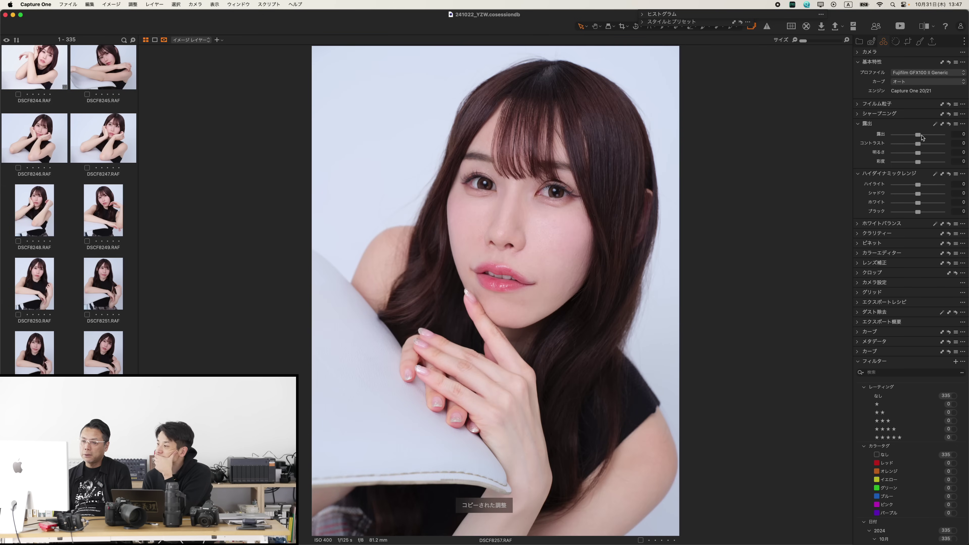
key(Left)
key(Left)
key(Right)
drag(921, 138, 925, 146)
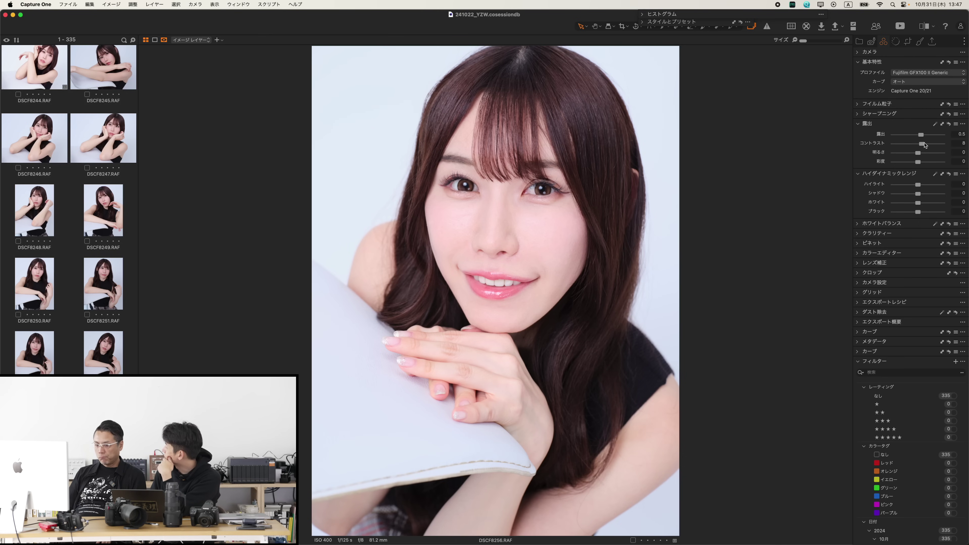
drag(921, 137, 922, 138)
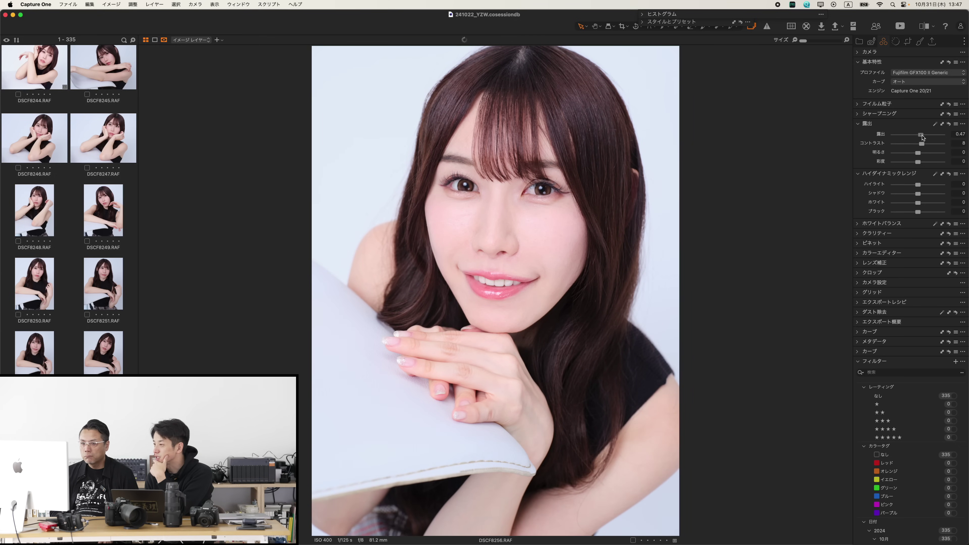
Copy the adjustments of DSCF8256 and move on to portrait DSCF8258
key(super+shift+c)
key(super+Right)
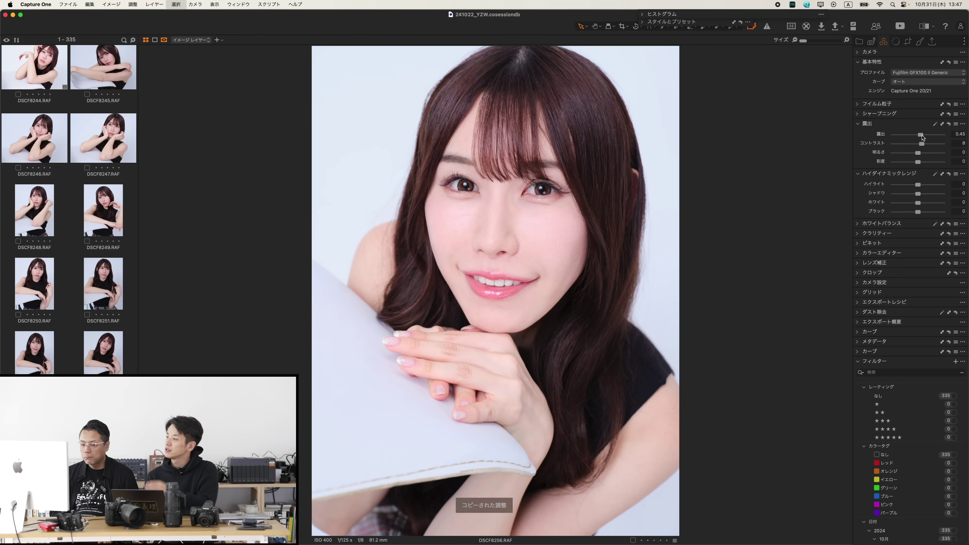
key(super+Right)
key(Left)
key(Left)
key(Left)
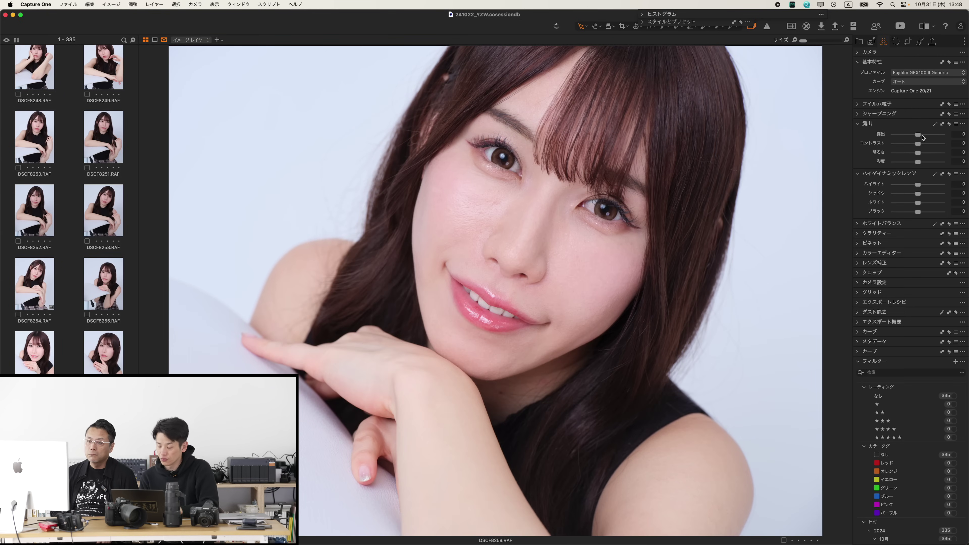
Inspect the eye, eyelash and skin detail of DSCF8258 at up to 400% magnification, then return to the full image
key(super+alt+0)
drag(568, 154, 752, 347)
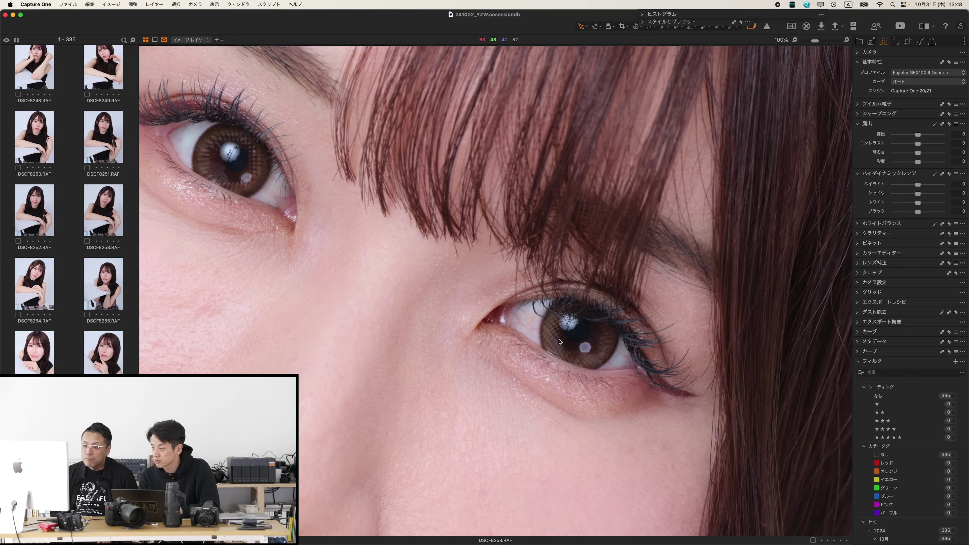
key(super+plus)
drag(559, 342, 337, 236)
key(super+plus)
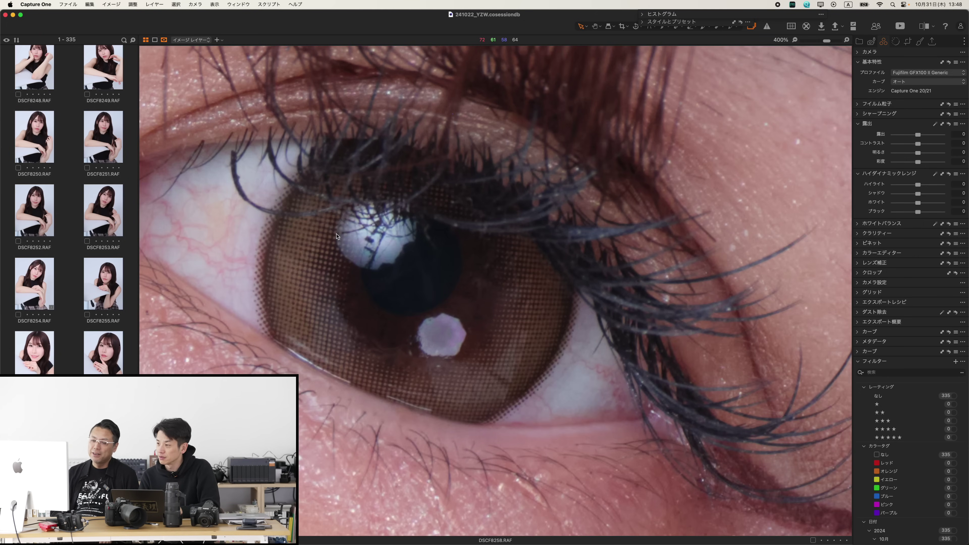
key(super+plus)
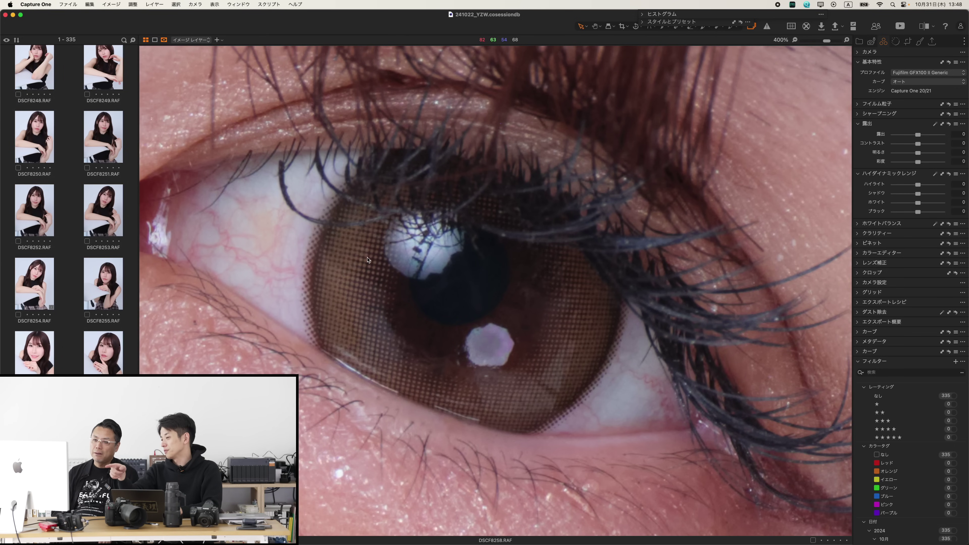
key(super+minus)
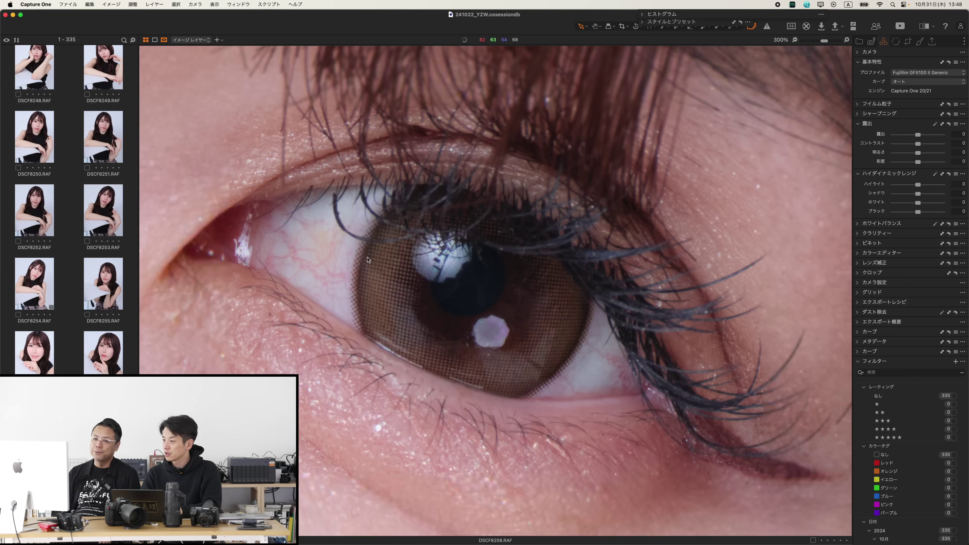
drag(357, 256, 586, 352)
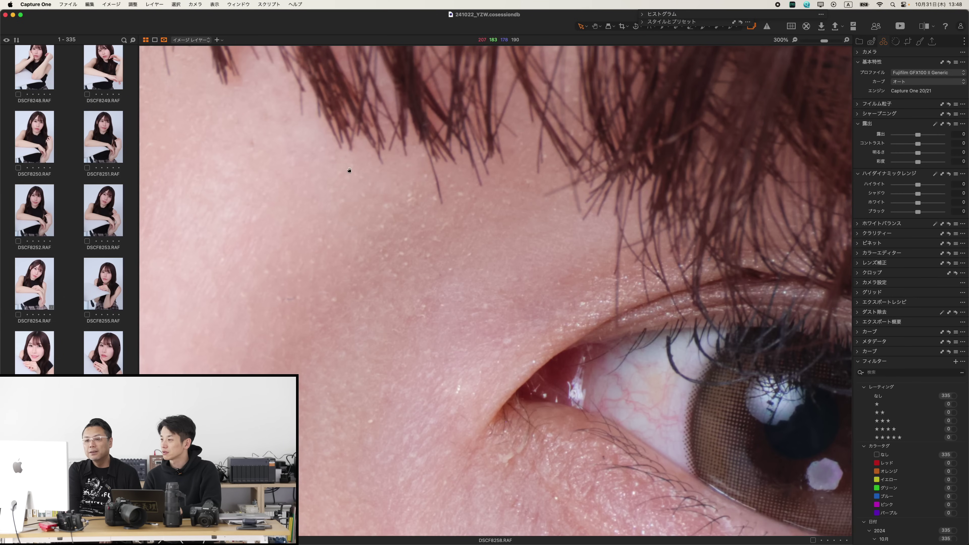
drag(351, 169, 564, 331)
drag(316, 194, 445, 351)
scroll(445, 350, down, 5)
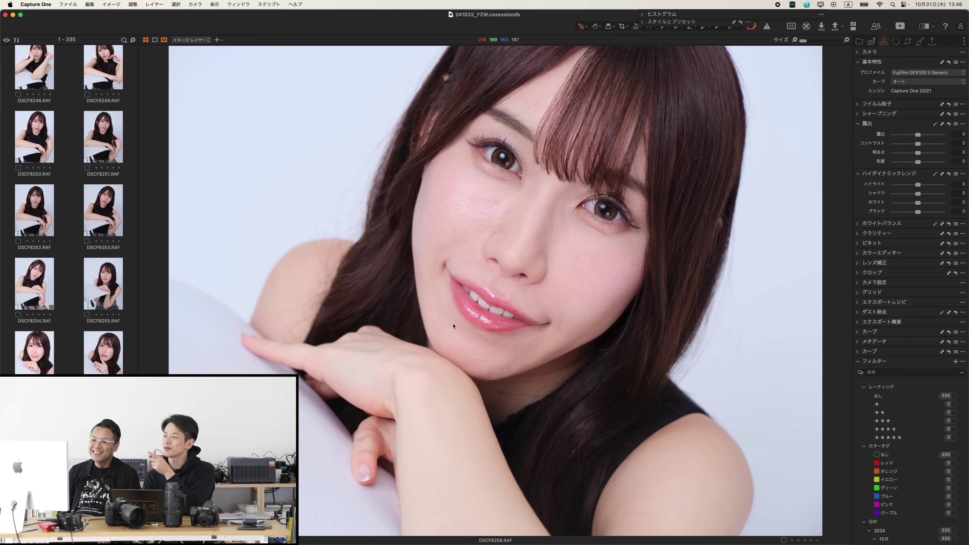
Review the close-up portraits following DSCF8258 as far as DSCF8265
key(Right)
key(Right)
key(Right)
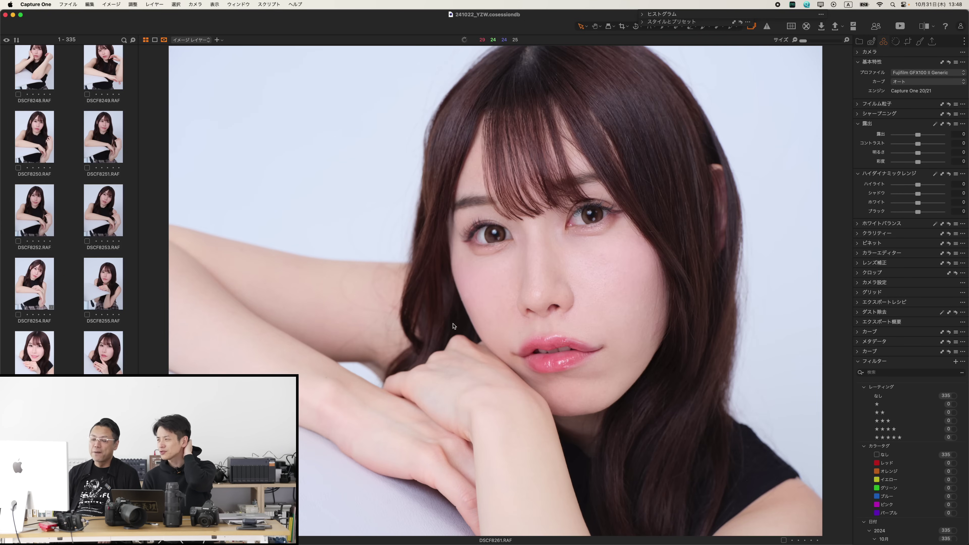
key(Right)
key(Right)
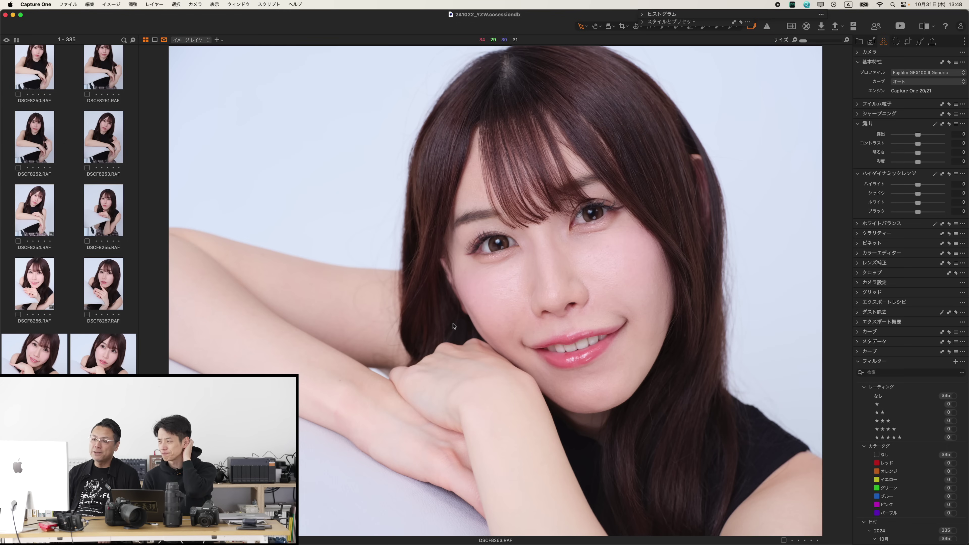
key(Right)
key(Right)
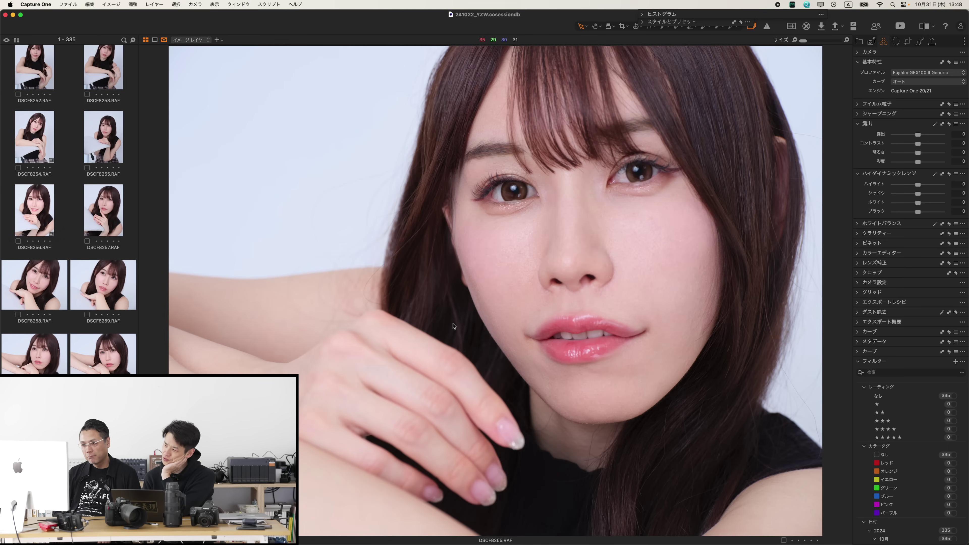
Review the close-up portraits following DSCF8265 as far as the vertical shot DSCF8273
key(Right)
key(Right)
key(Right)
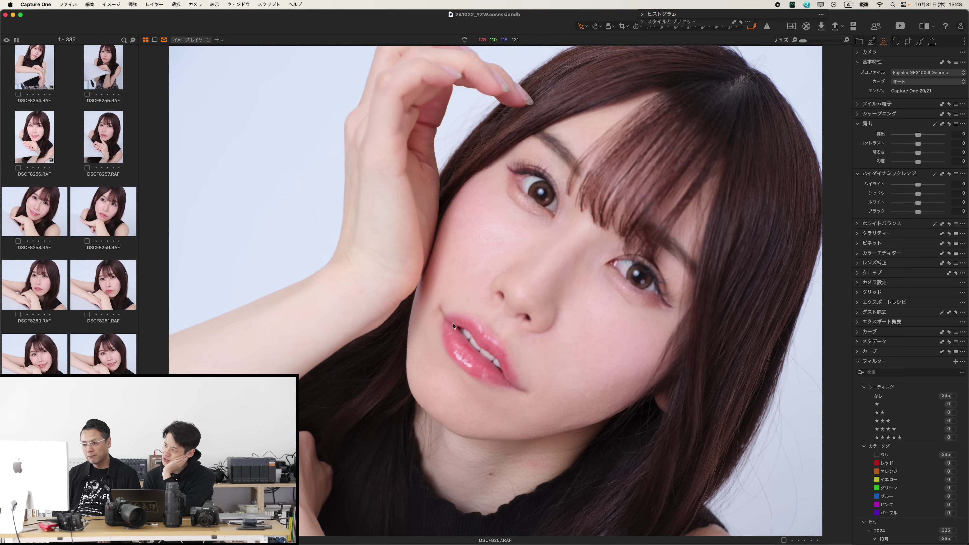
key(Right)
key(Right)
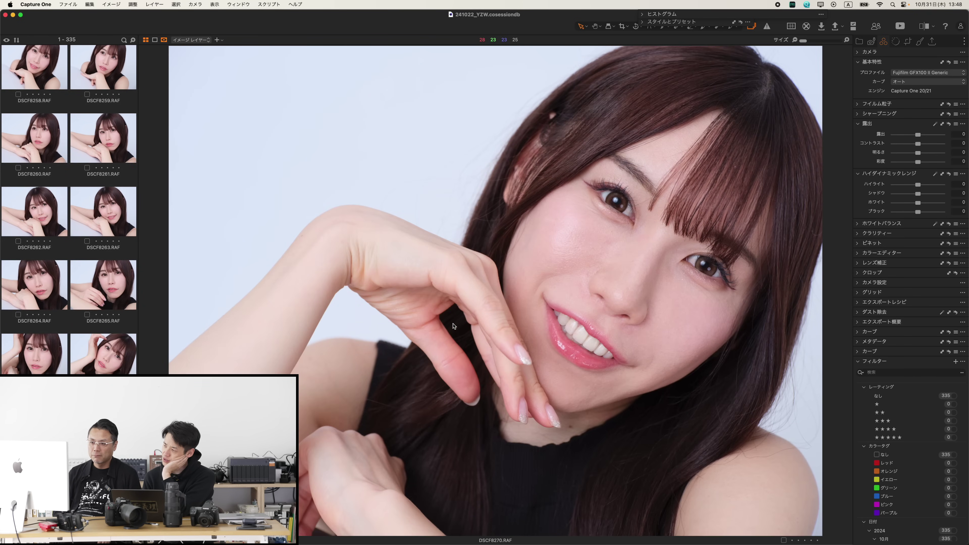
key(Right)
key(Right)
key(Right)
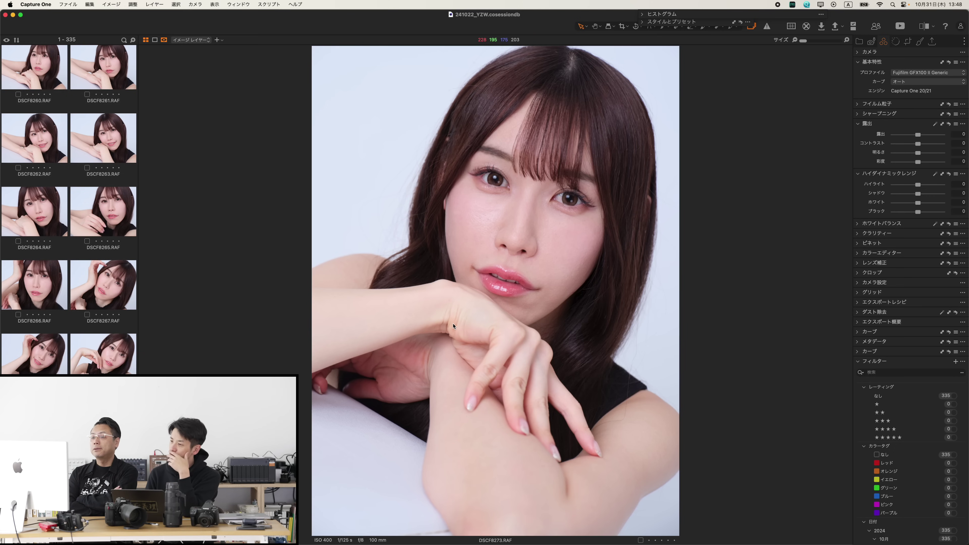
Move on to portrait DSCF8274 and set its exposure to -0.32, contrast to 5 and brightness to 12
key(Right)
key(Left)
key(Right)
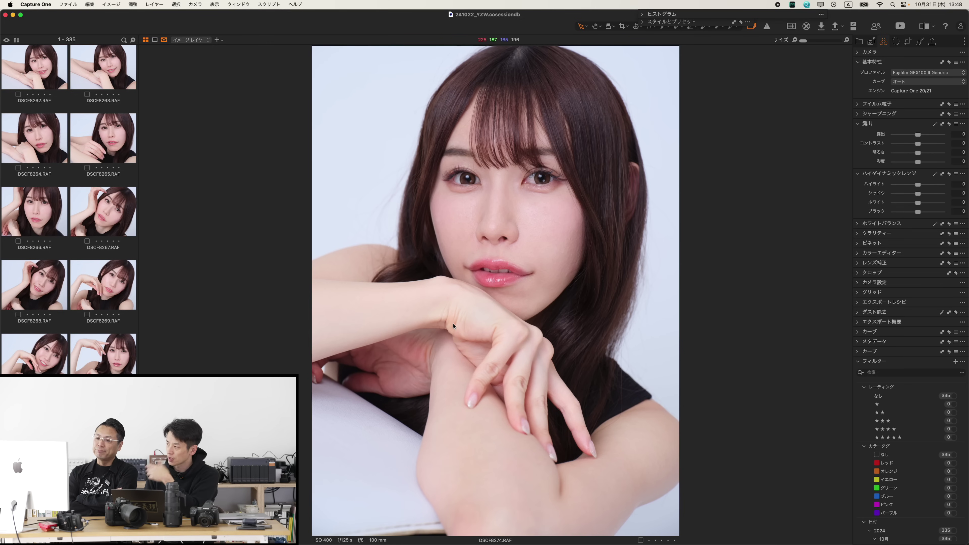
drag(917, 153, 917, 137)
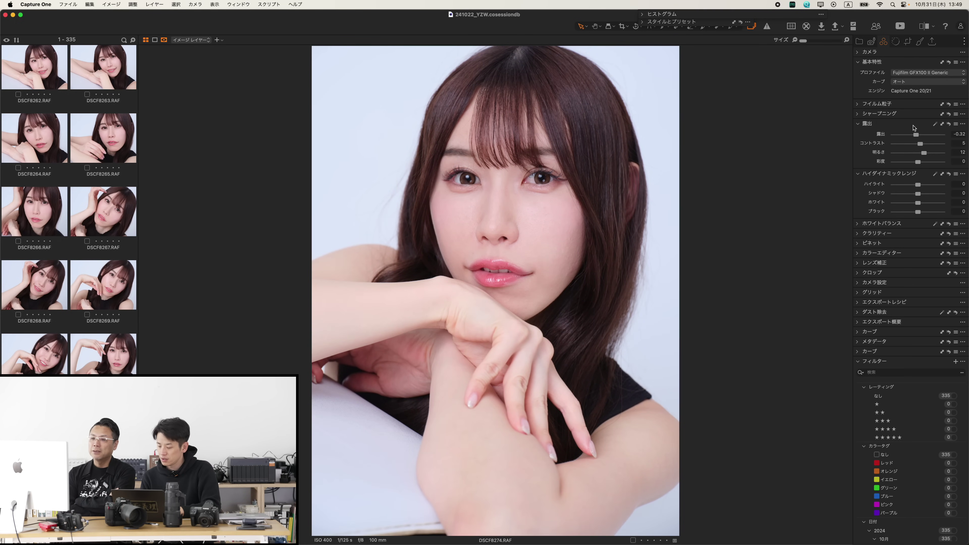
Inspect the cheek, hair and eye detail of DSCF8274 at 100% magnification, then return to the full image
key(z)
drag(583, 148, 710, 423)
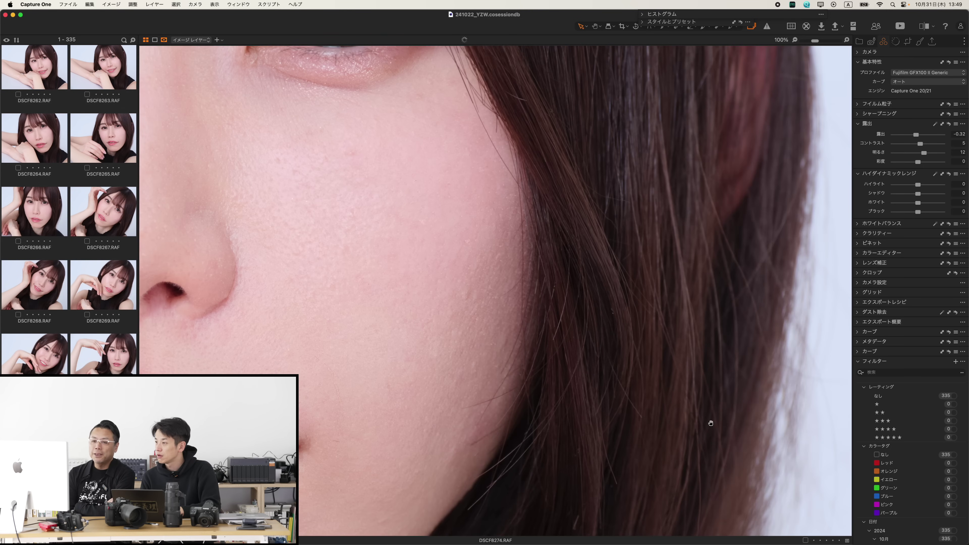
drag(564, 253, 572, 329)
mouse_move(753, 99)
mouse_down()
mouse_move(742, 278)
mouse_move(652, 316)
mouse_move(690, 311)
mouse_up()
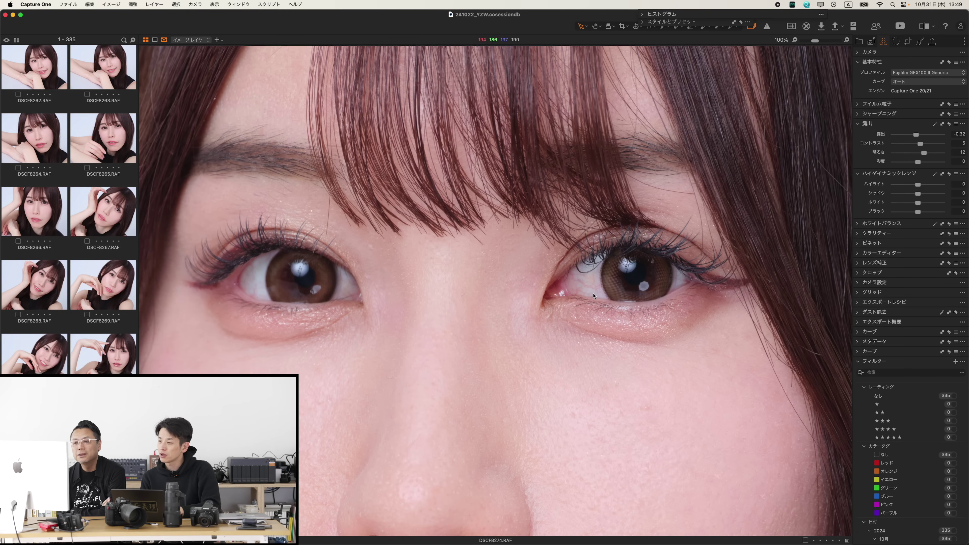
key(super+0)
Check the neighbouring shot DSCF8275, then return to DSCF8274 and copy its adjustments
key(Right)
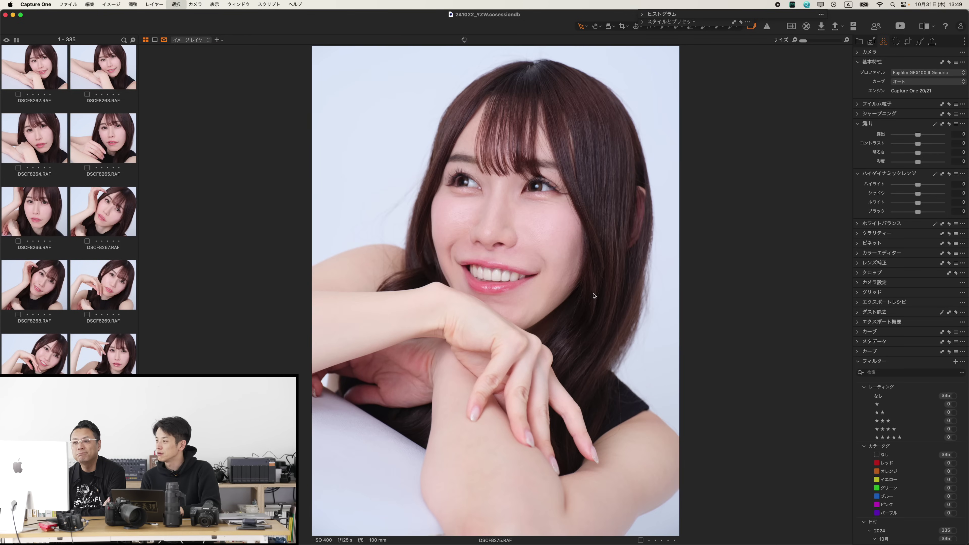
key(Left)
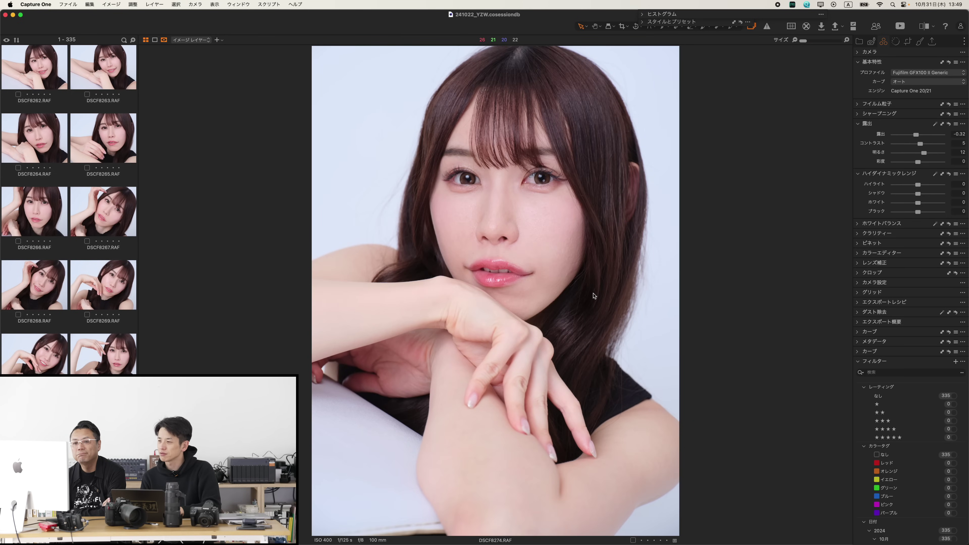
key(super+shift+c)
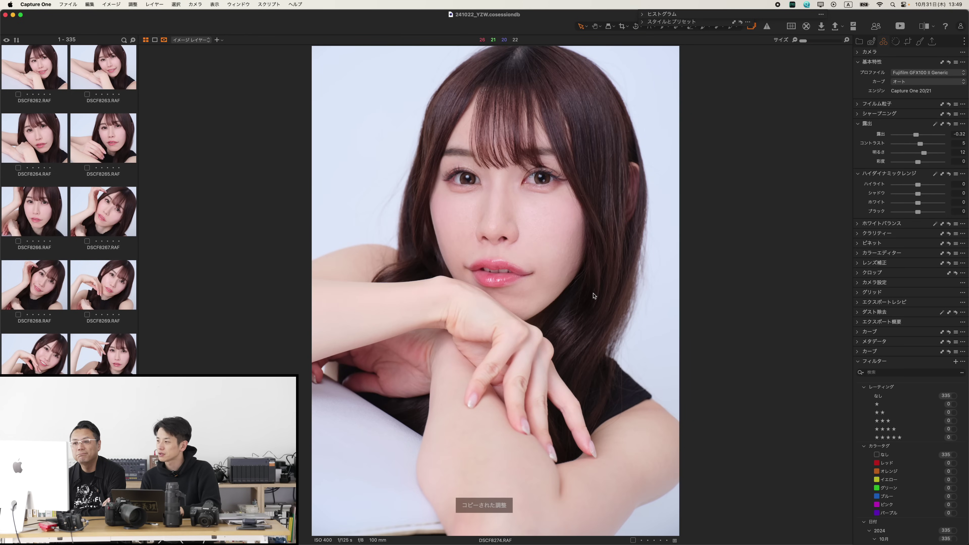
Browse the standing full-length shots following DSCF8274 as far as DSCF8292
key(Right)
key(Right)
key(Right)
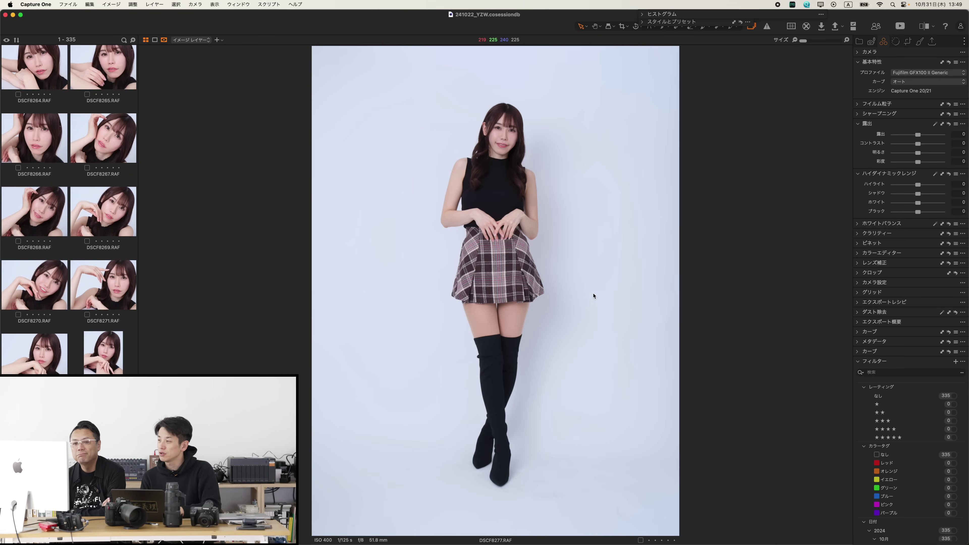
key(Right)
key(Right)
key(Right)
key(Right)
key(Right)
key(Right)
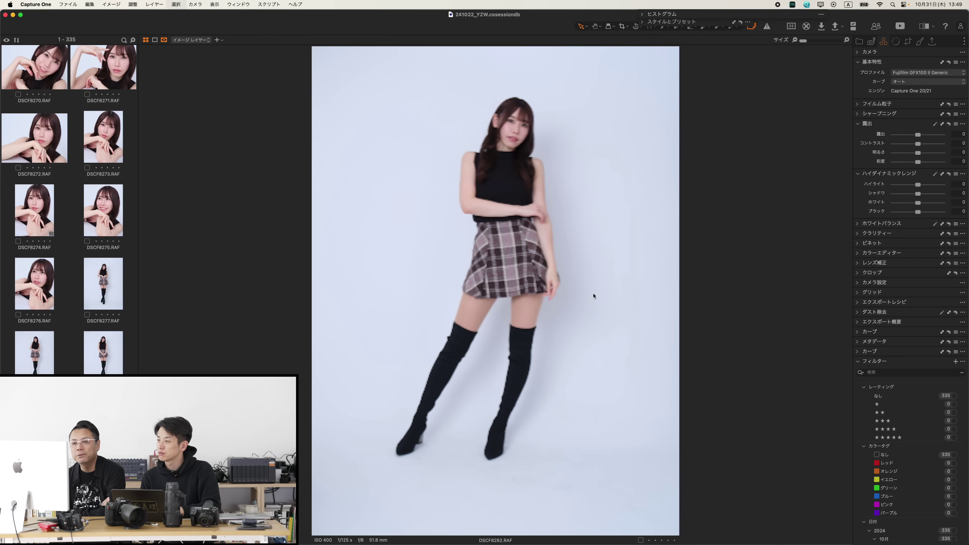
key(Right)
key(Right)
key(Right)
key(Right)
key(Right)
key(Right)
key(Right)
key(Right)
key(Right)
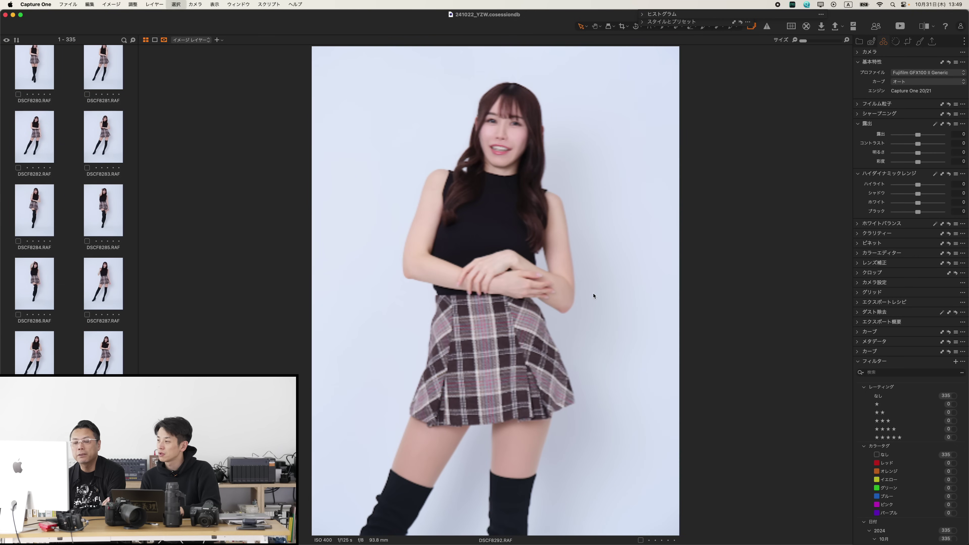
Browse the half-length shots following DSCF8292 as far as DSCF8313
key(Right)
key(Right)
key(Right)
key(Right)
key(Right)
key(Right)
key(Right)
key(Right)
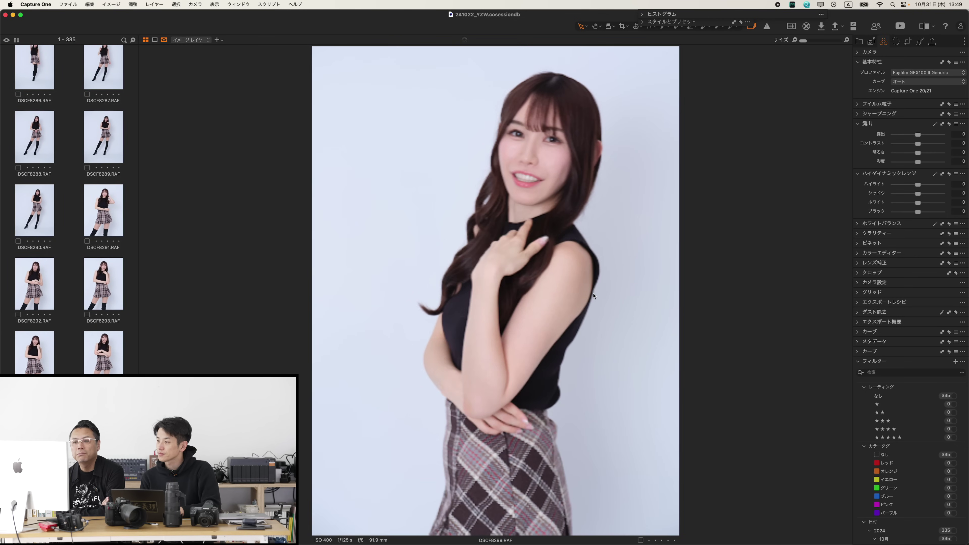
key(Right)
key(Right)
key(Right)
key(Right)
key(Right)
key(Right)
key(Right)
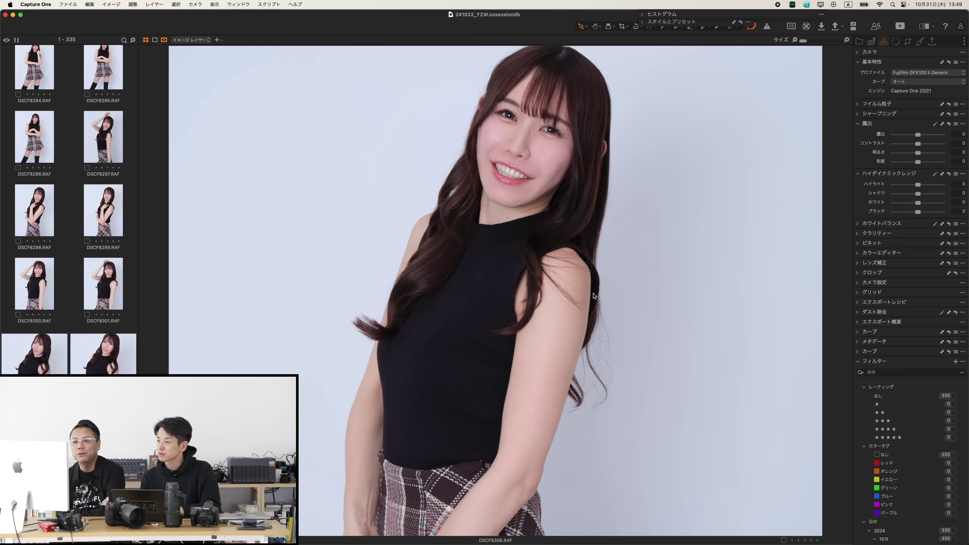
key(Right)
key(Right)
key(Right)
key(Right)
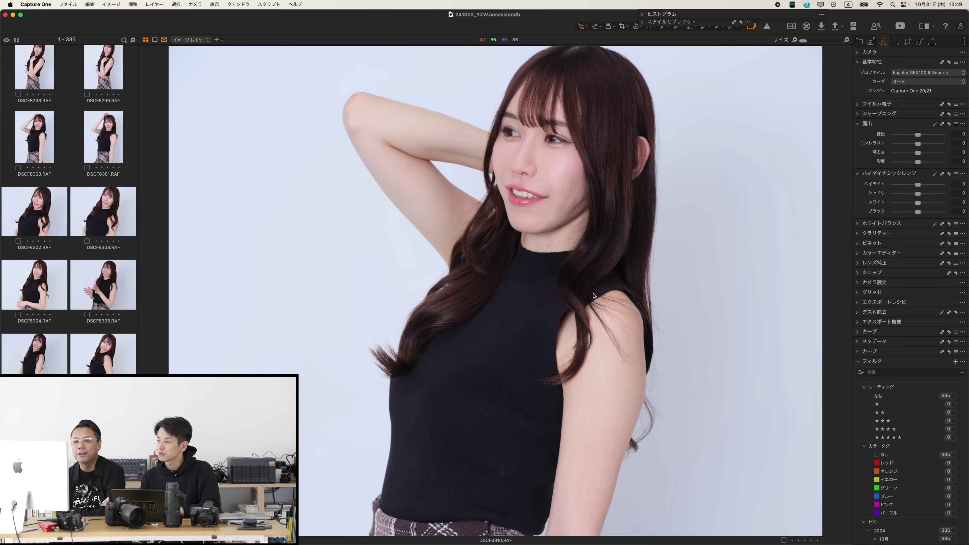
key(Right)
key(Right)
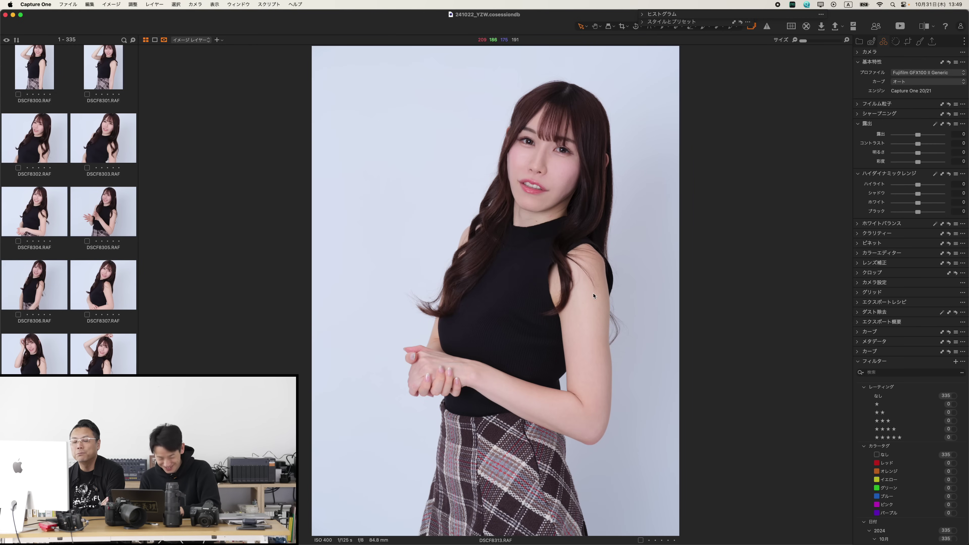
Go to the head-tilted close-up DSCF8315, apply the copied adjustments and reset its exposure to 0
key(Right)
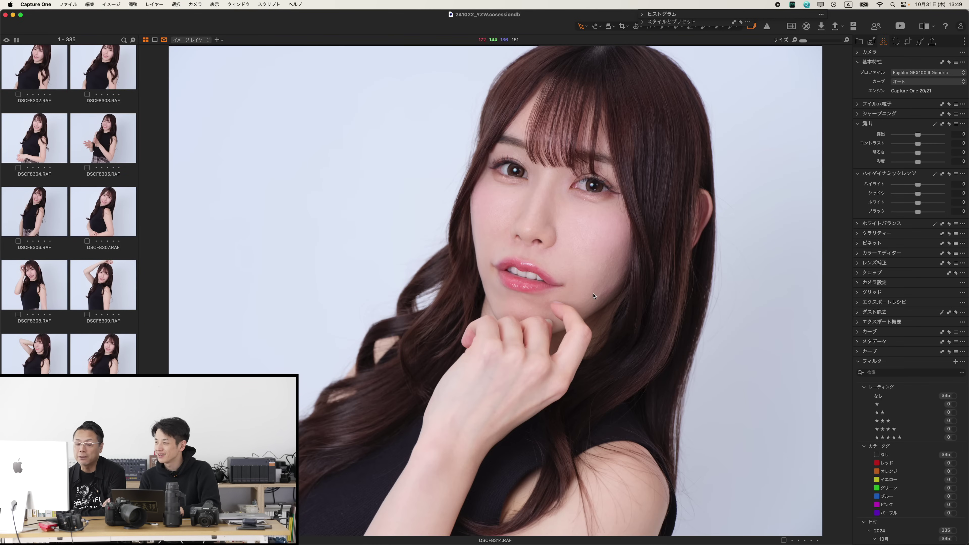
key(Right)
key(Right)
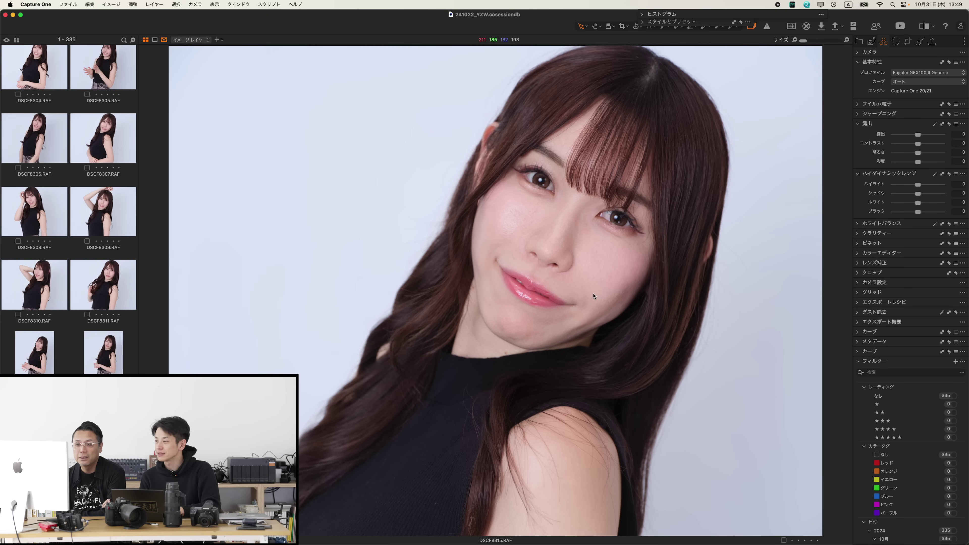
key(super+shift+v)
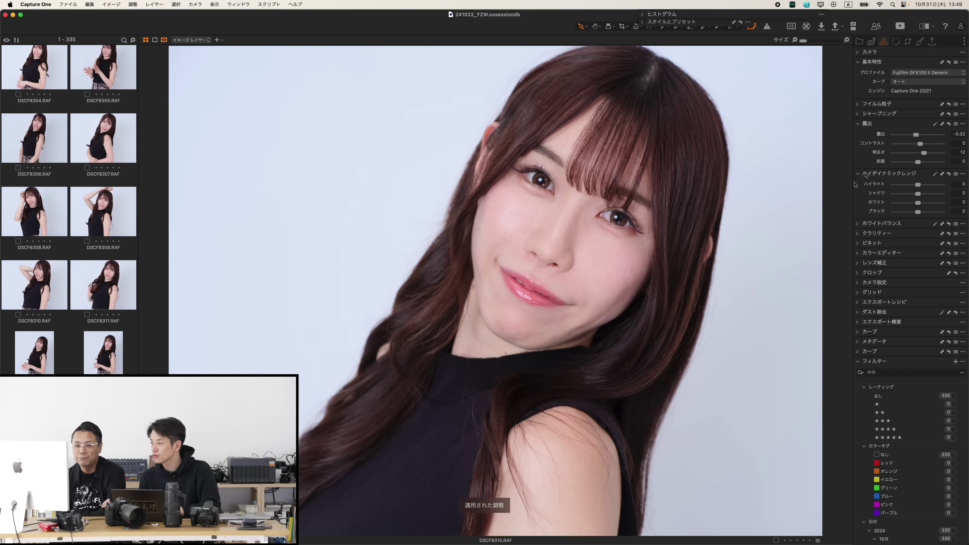
drag(916, 134, 920, 134)
double_click(920, 135)
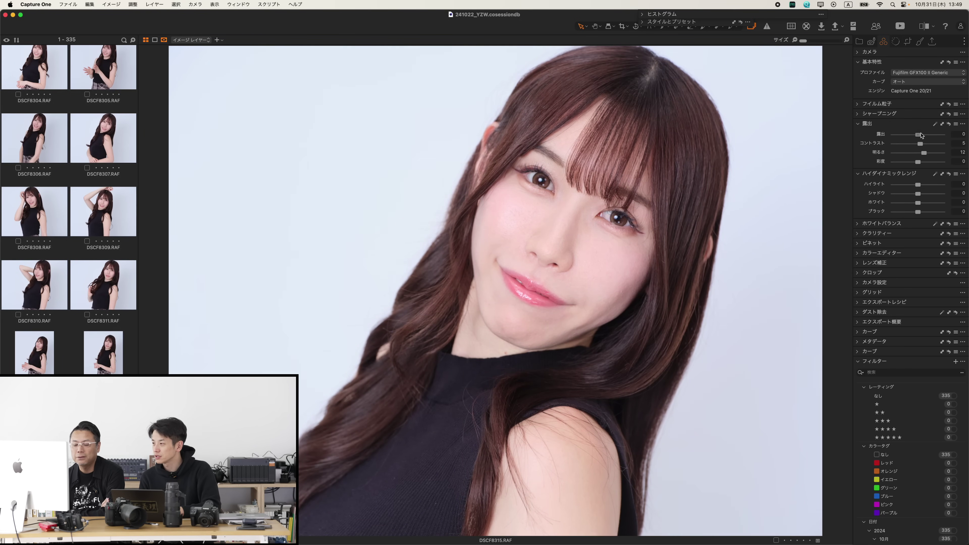
Inspect the eyes, eyelashes and skin of DSCF8315 at 100% and 200% magnification, then return to the full image
key(super+alt+0)
drag(597, 288, 232, 297)
drag(523, 206, 310, 389)
drag(496, 294, 292, 262)
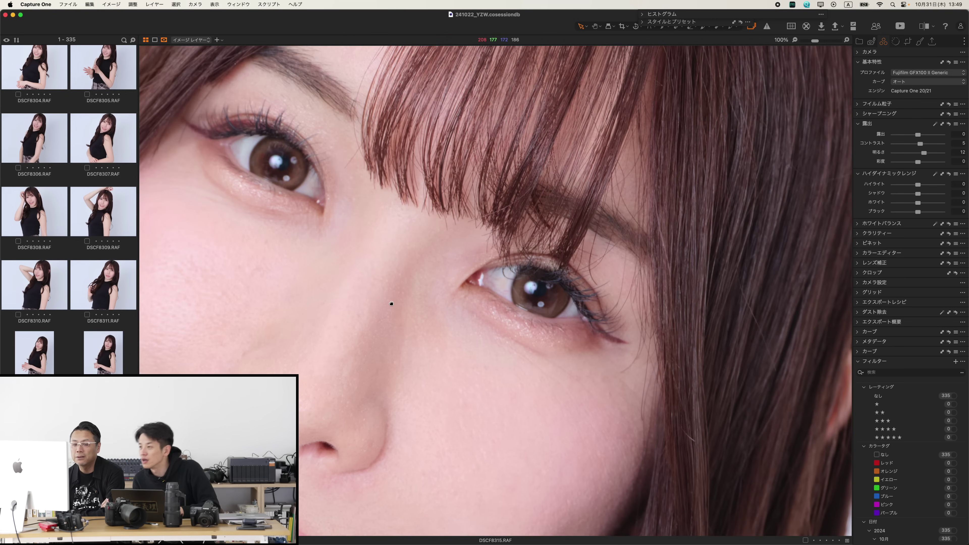
drag(390, 304, 424, 301)
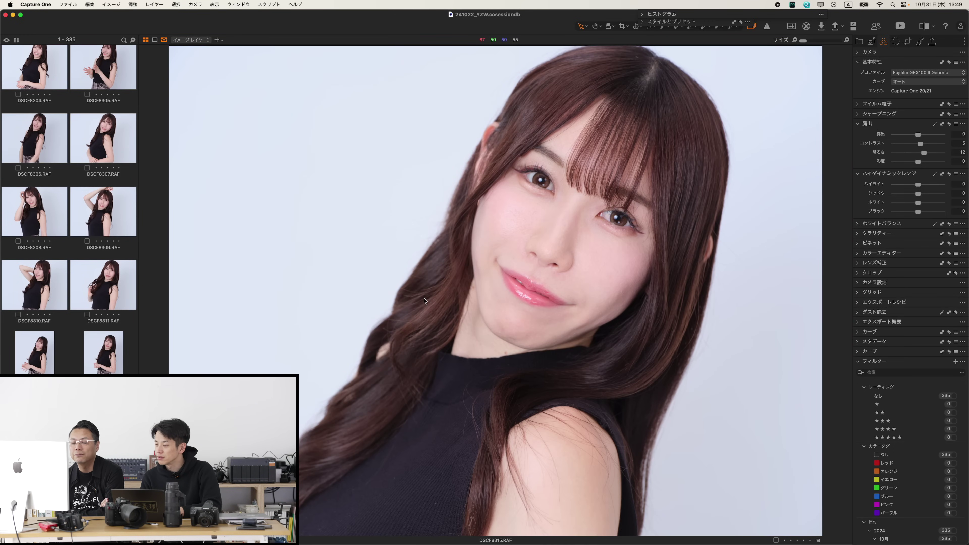
click(425, 301)
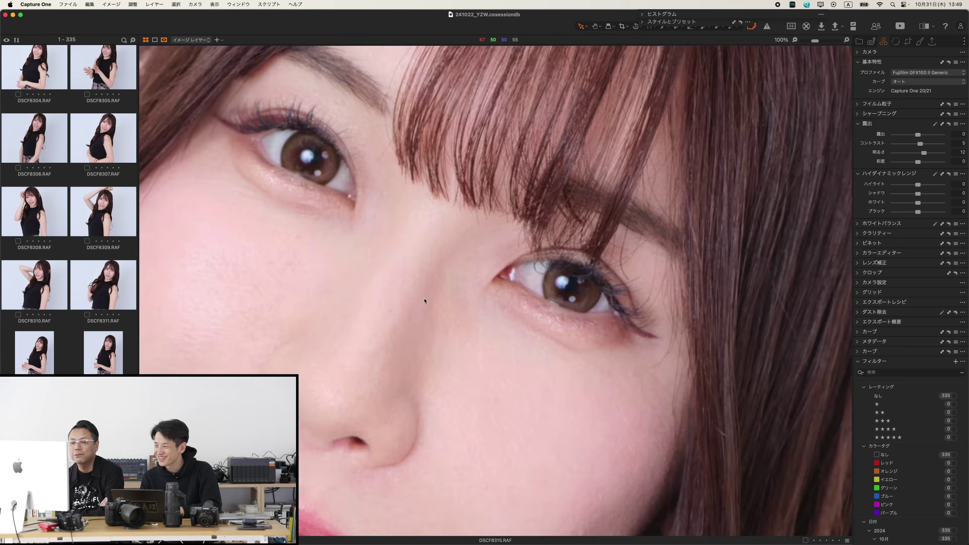
key(super+plus)
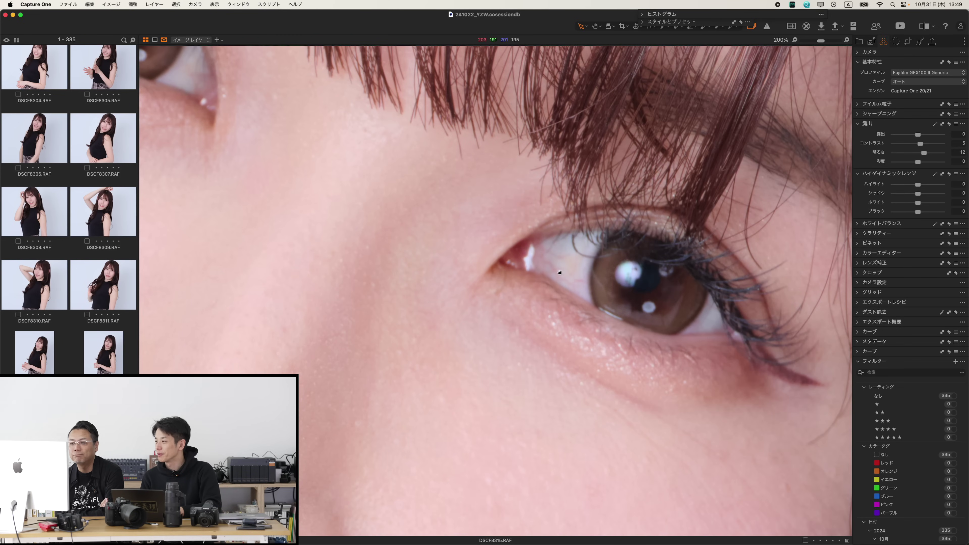
drag(559, 272, 469, 315)
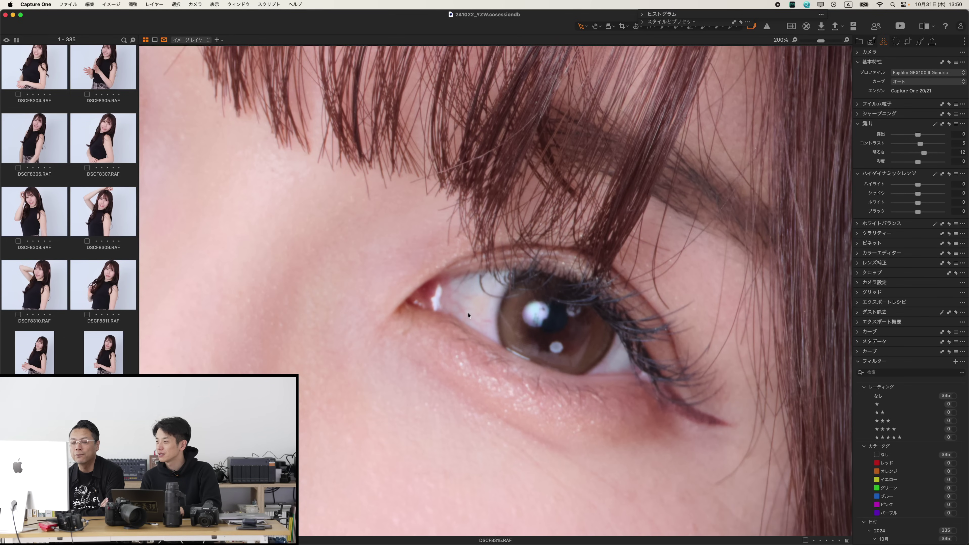
key(super+0)
Compare eye, hair and skin detail at 100% magnification across the shots from DSCF8314 to DSCF8317
key(Left)
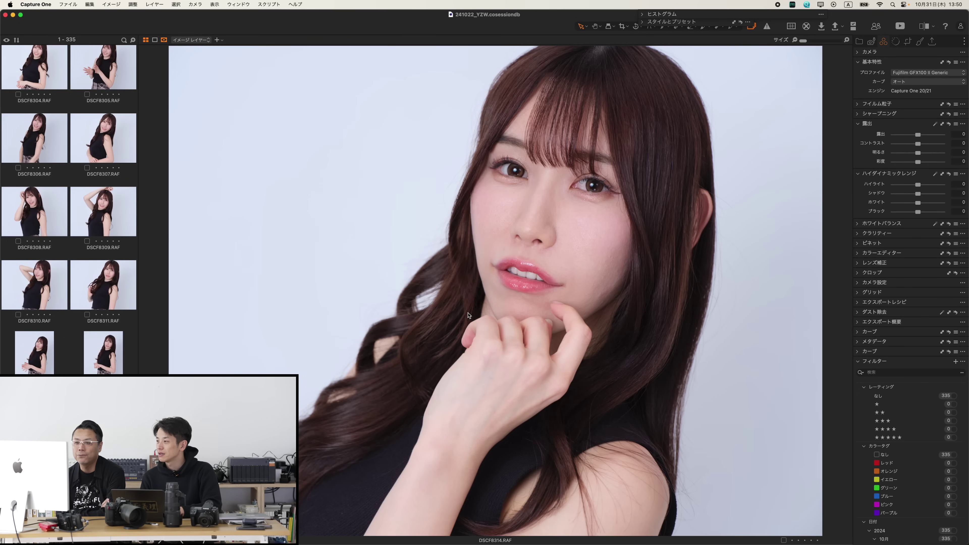
key(super+alt+0)
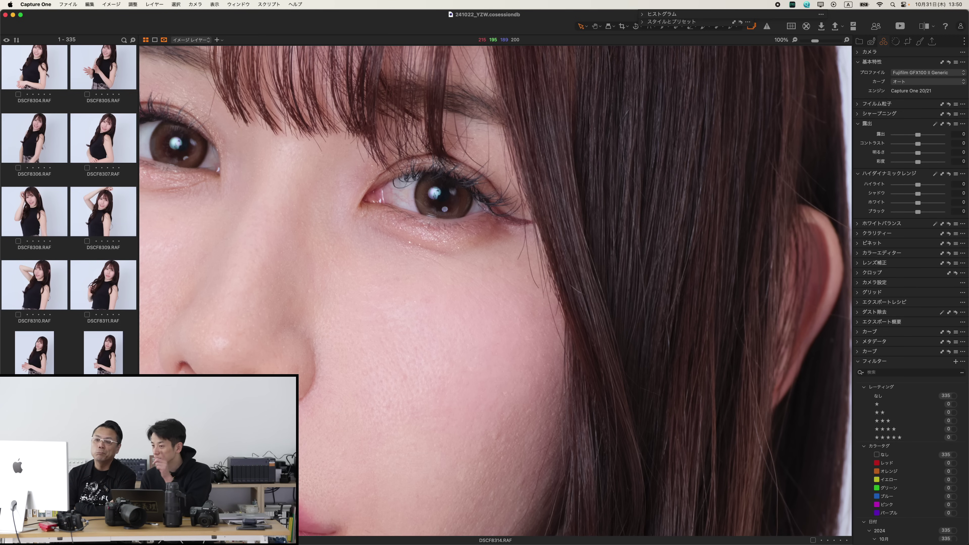
key(Right)
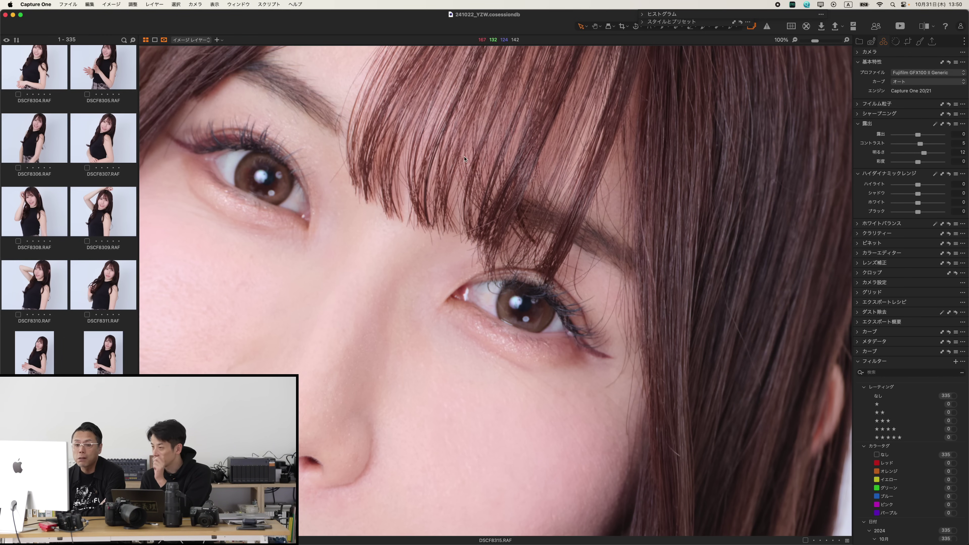
key(Right)
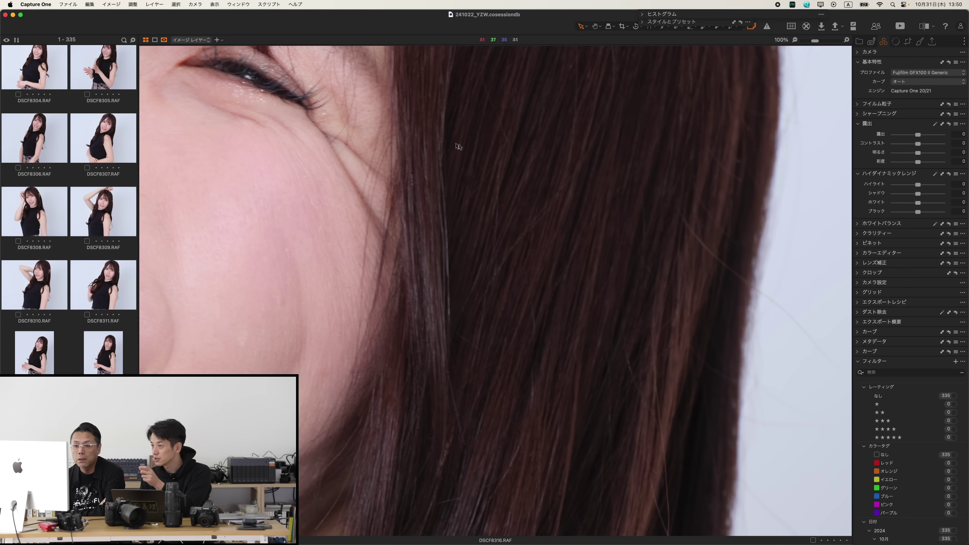
drag(371, 161, 530, 346)
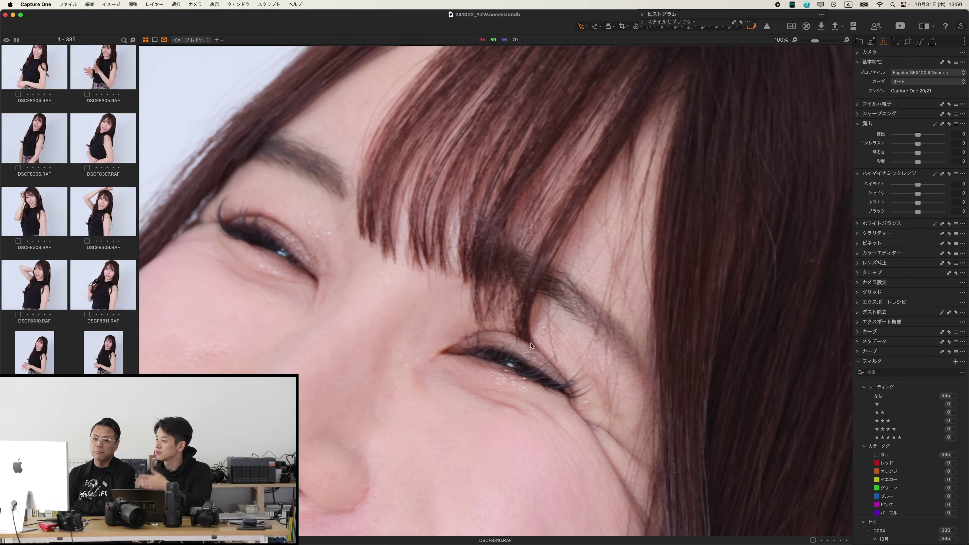
key(Right)
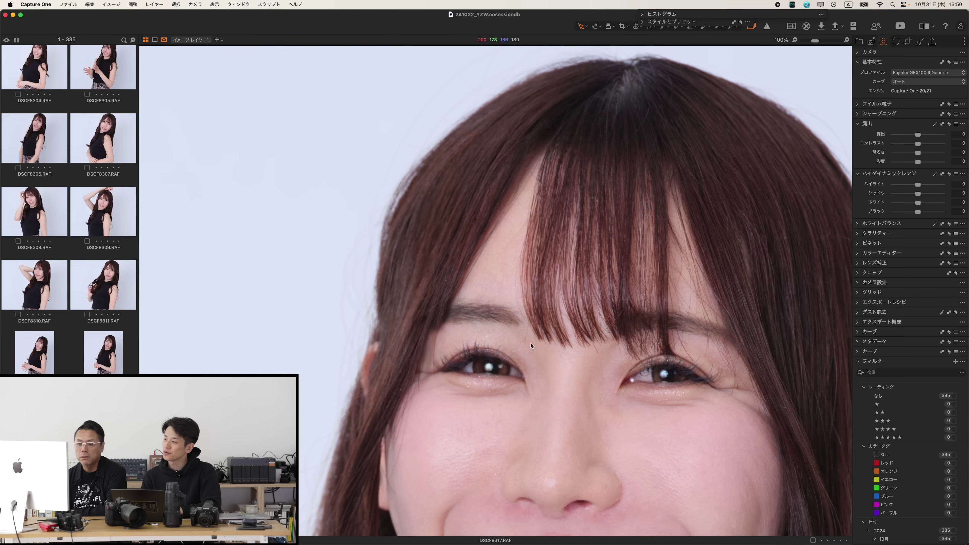
Step back to DSCF8313, return to the laughing portrait DSCF8316 in full view and continue to DSCF8318
key(Left)
key(Left)
key(Left)
key(Left)
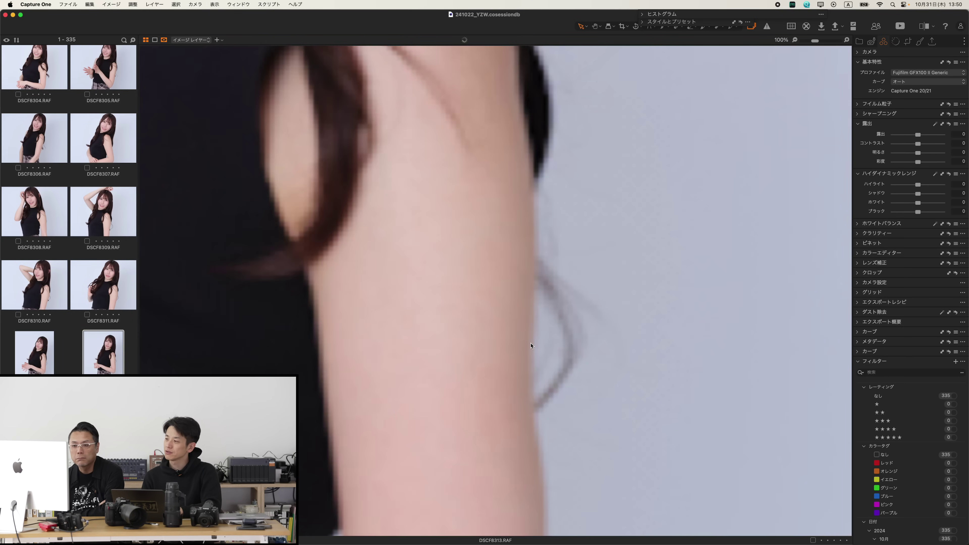
key(Right)
key(Right)
key(Right)
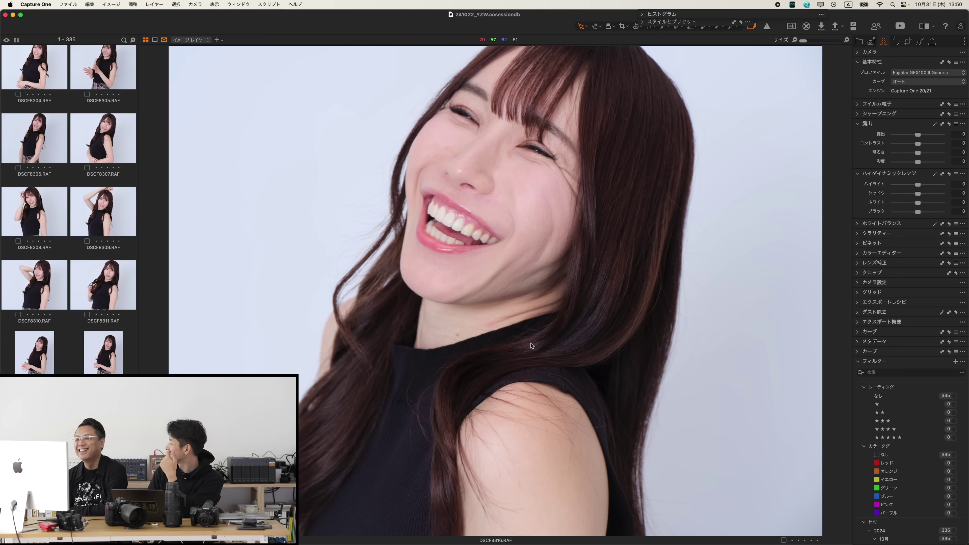
key(Right)
key(Right)
key(Right)
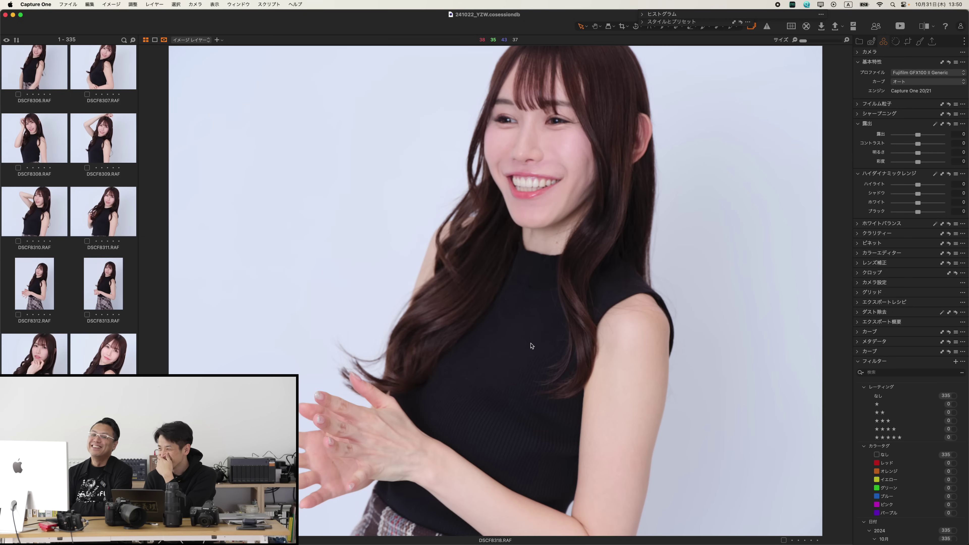
Advance from DSCF8318 to the smiling portrait DSCF8321 and enlarge it to 100% magnification
key(Right)
key(Right)
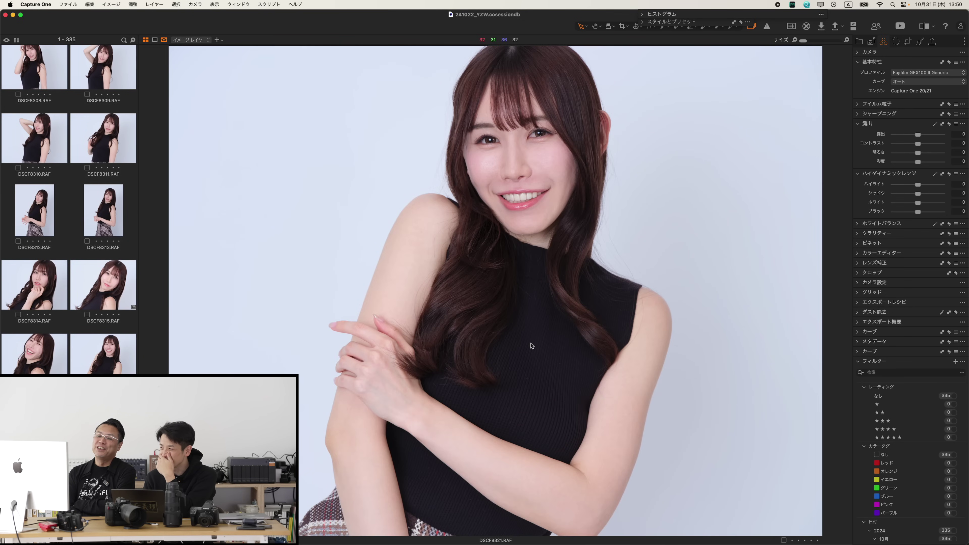
key(Right)
key(Left)
key(alt+super+0)
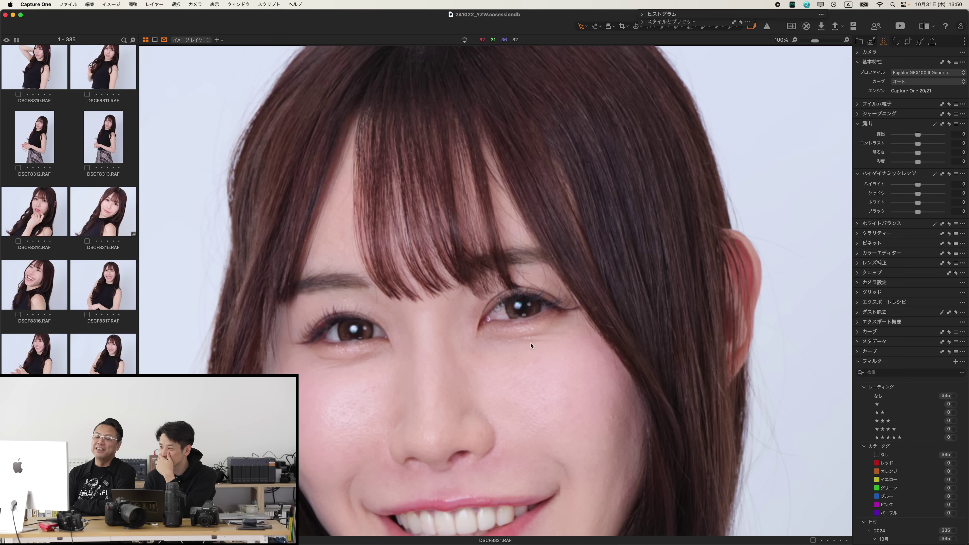
Compare eye, hair and skin detail at 100% magnification across DSCF8321, DSCF8322 and DSCF8323
key(Right)
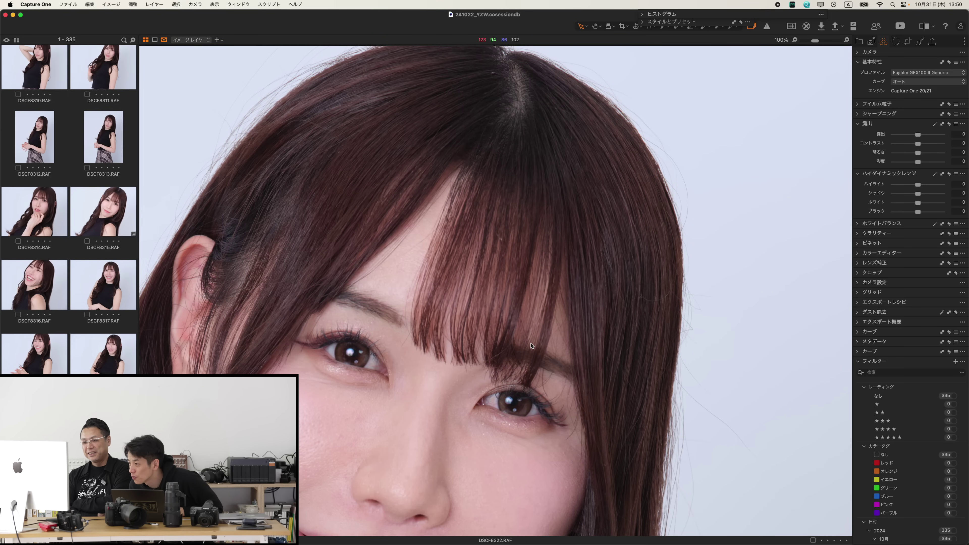
key(Left)
key(Right)
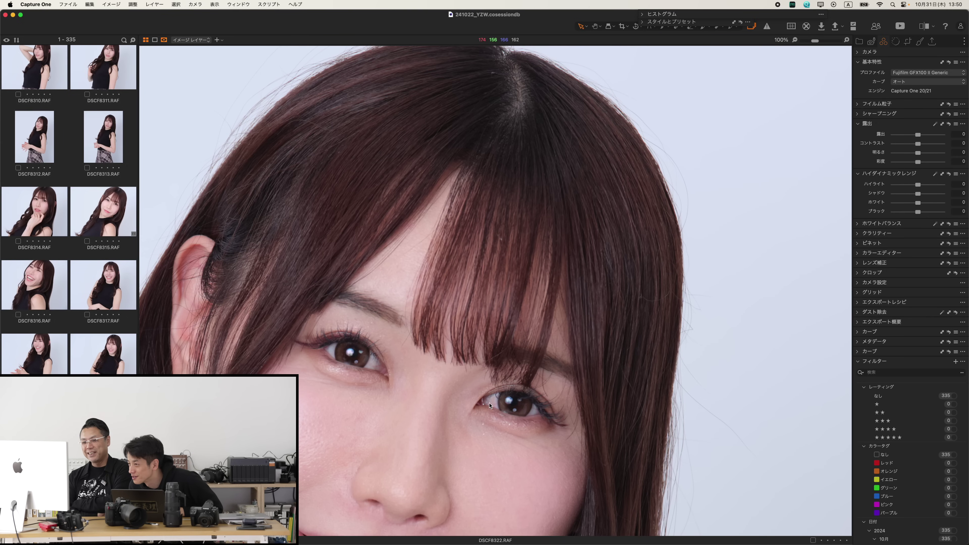
key(Right)
key(Right)
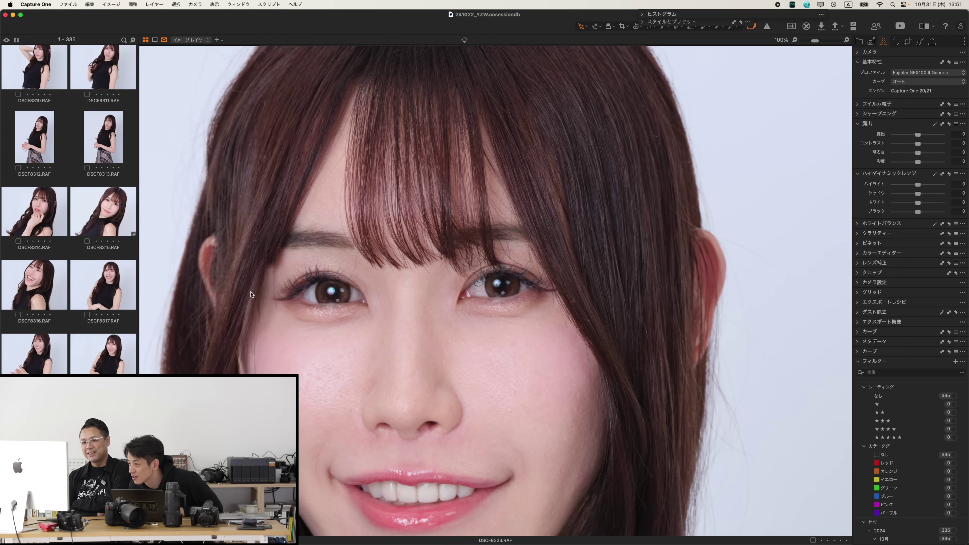
Browse onward from DSCF8323 through DSCF8327, then view the vertical portraits in full up to DSCF8334
key(Right)
key(Right)
key(Right)
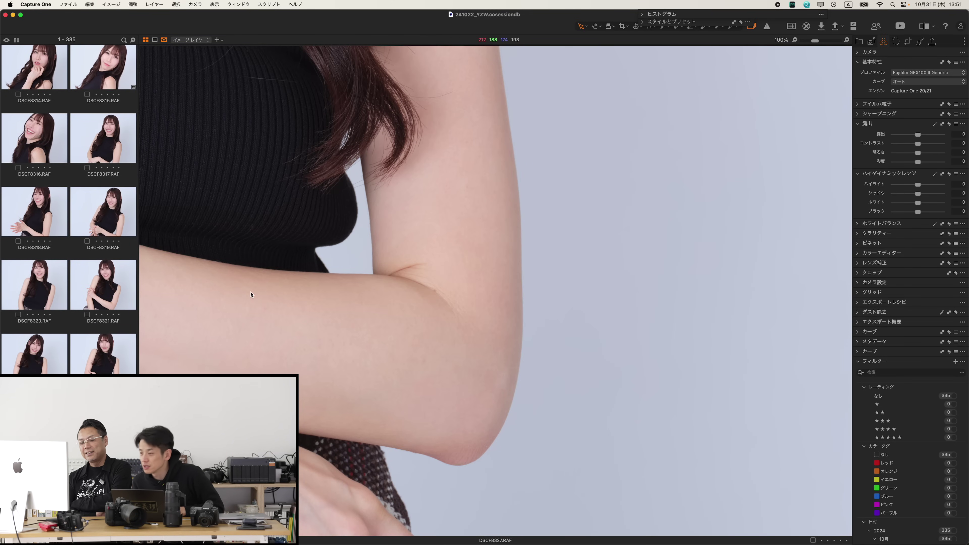
key(Right)
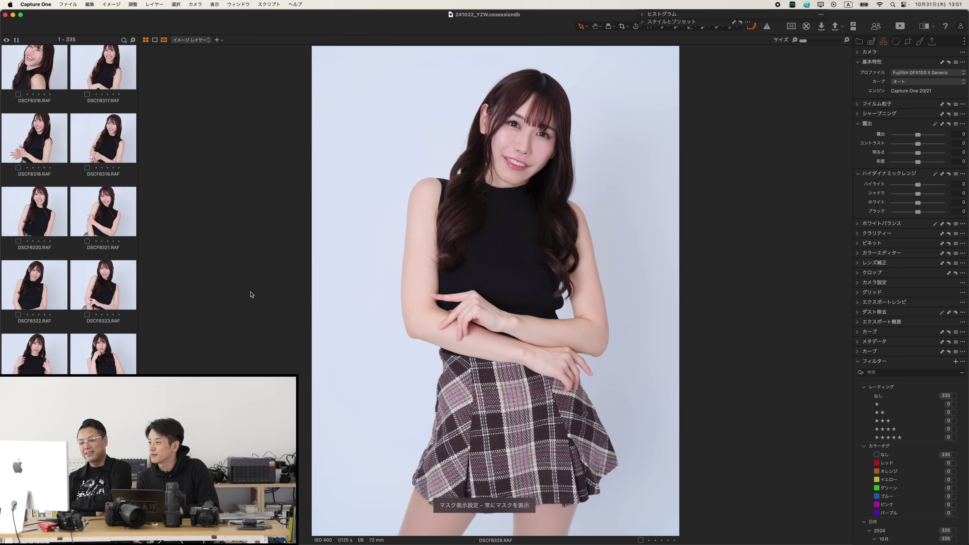
key(Right)
key(Right)
key(Right)
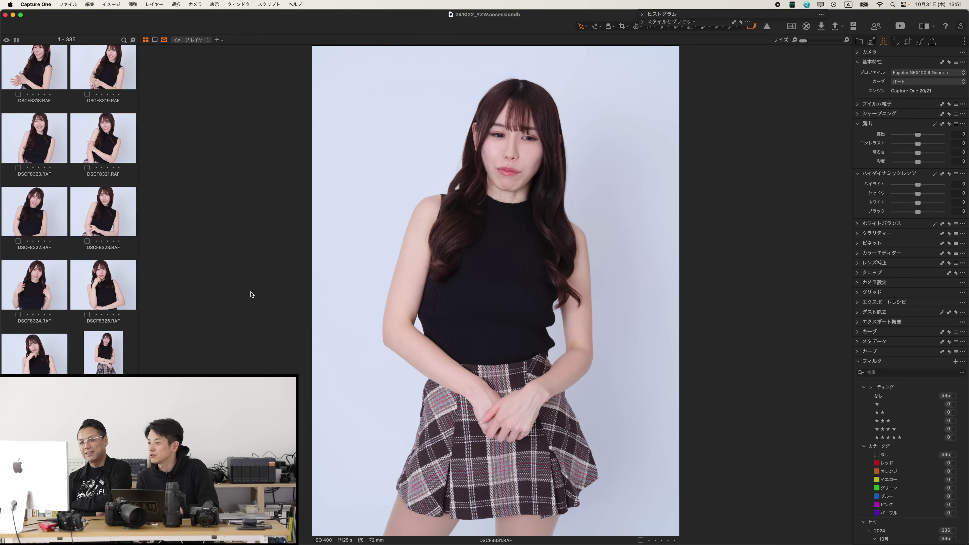
key(Right)
key(Right)
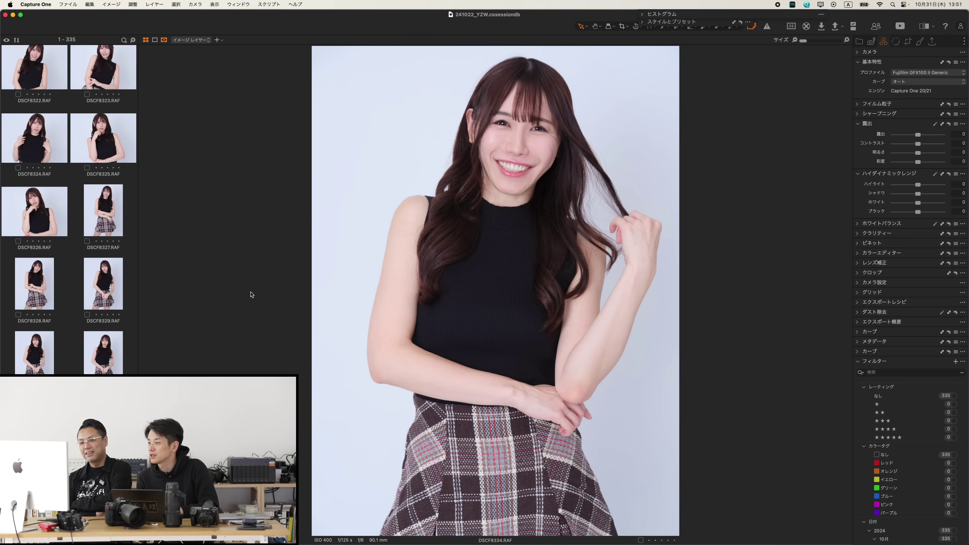
Inspect the hair and face of DSCF8334 at 100% magnification and compare facial detail through DSCF8337
key(super+alt+0)
scroll(389, 308, up, 10)
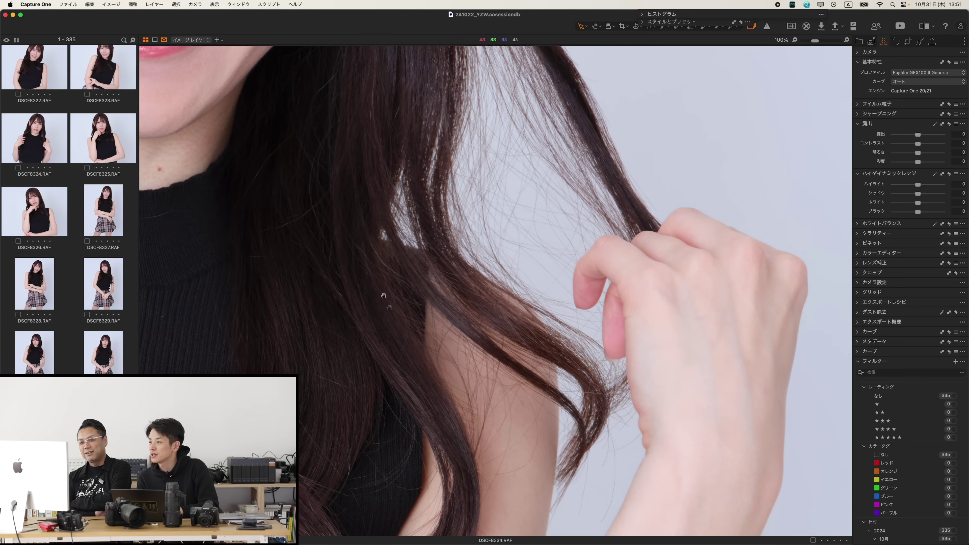
scroll(389, 307, up, 10)
scroll(389, 307, left, 6)
key(Right)
key(Left)
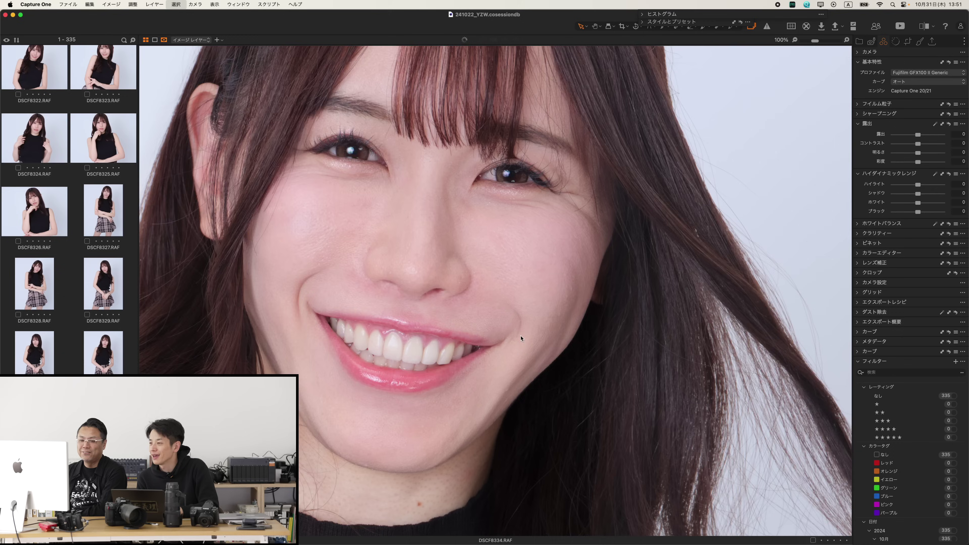
key(Right)
key(Right)
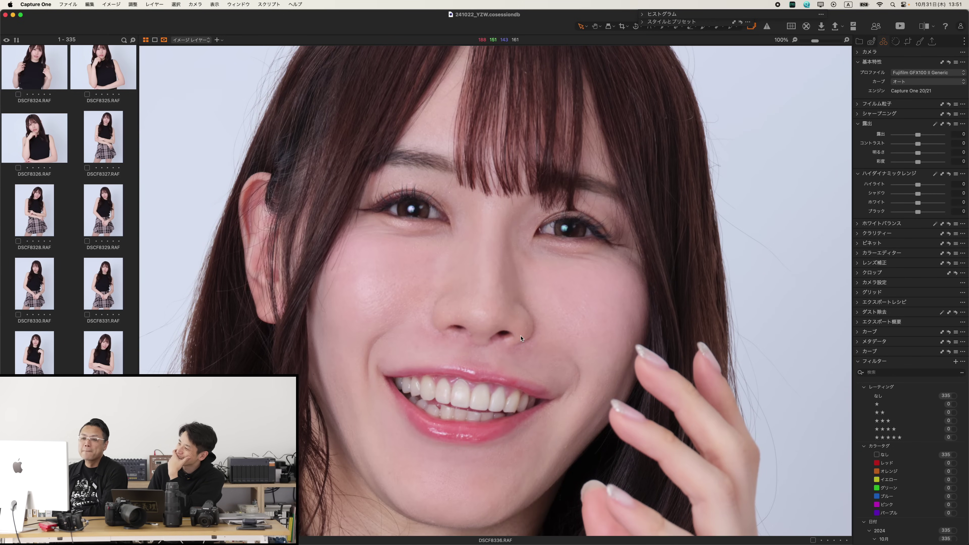
key(Right)
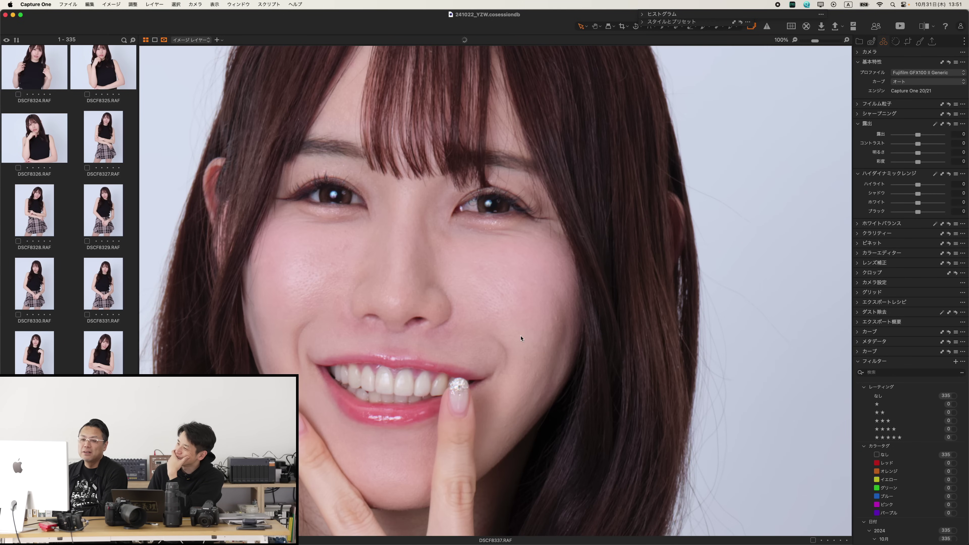
Go to DSCF8338 in full view and raise its exposure to 0.42
key(Right)
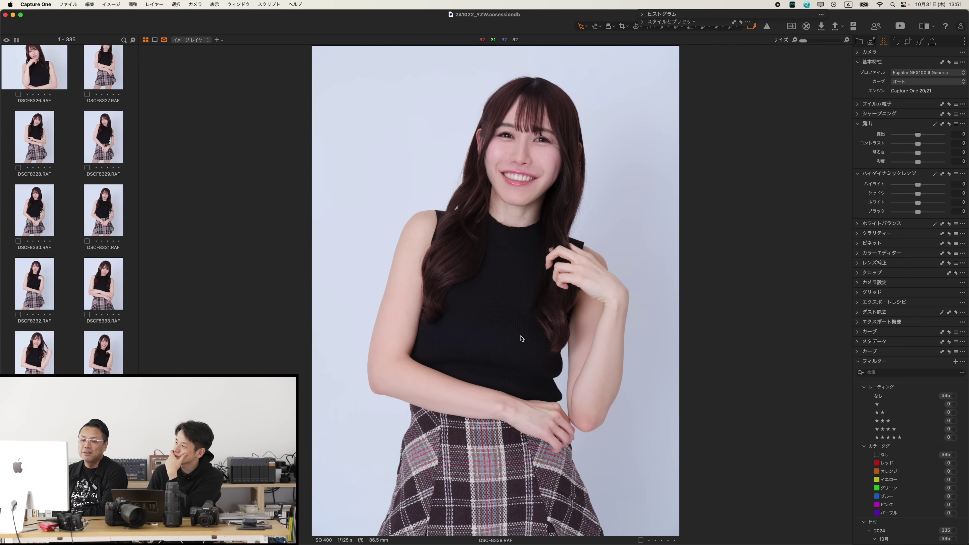
drag(919, 137, 923, 139)
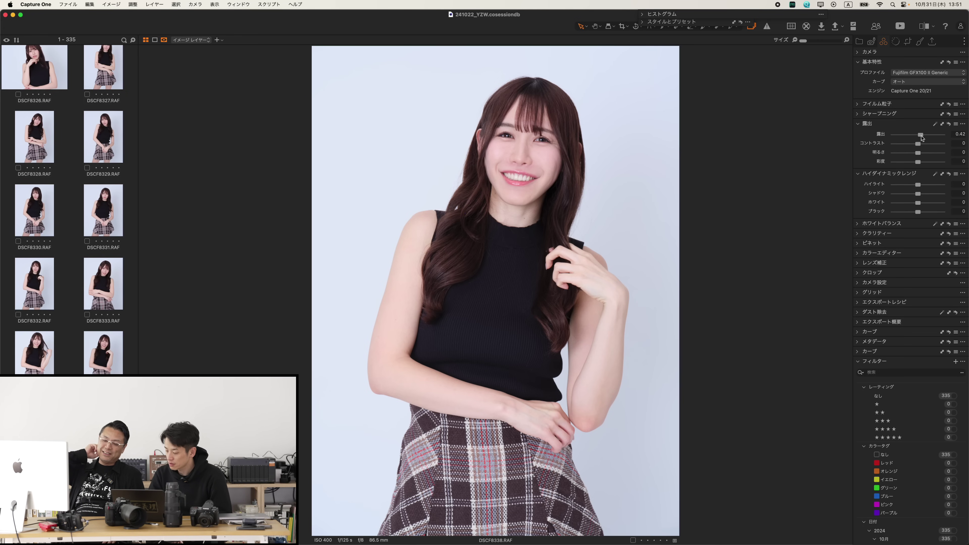
Advance to DSCF8342 and bring the face into view at 100% magnification
key(Right)
key(Right)
key(Right)
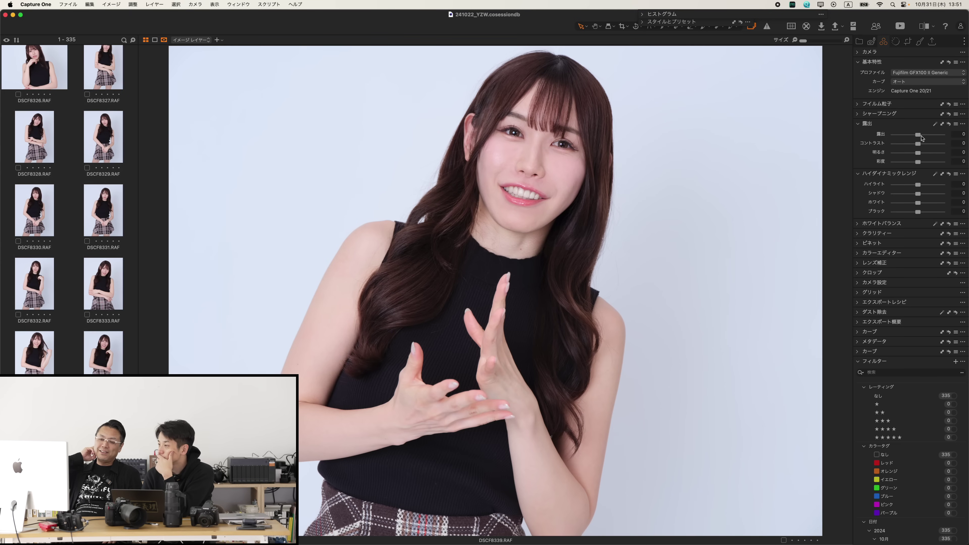
key(Right)
key(super+alt+0)
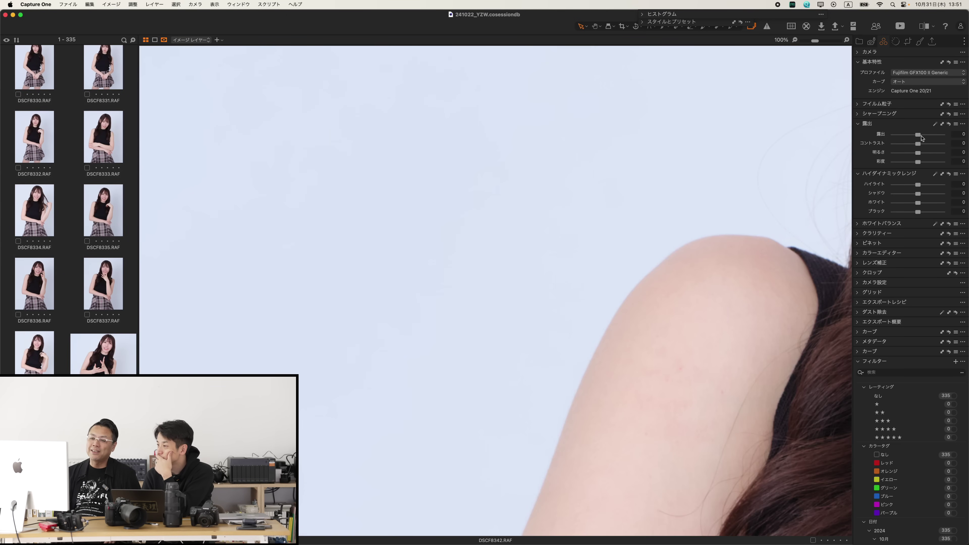
drag(820, 176, 247, 345)
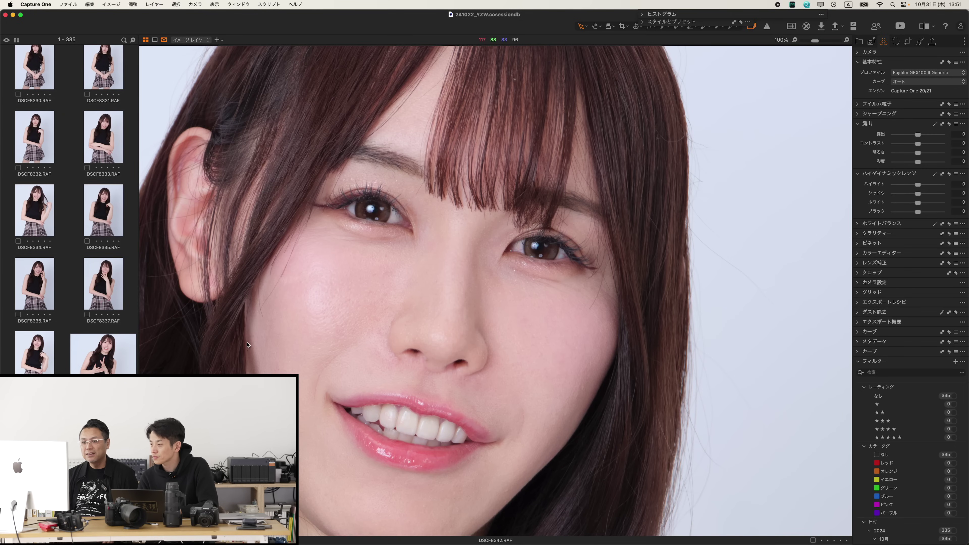
Compare eye, skin and hair detail at 100% magnification across the shots from DSCF8342 to DSCF8346
key(Right)
key(Left)
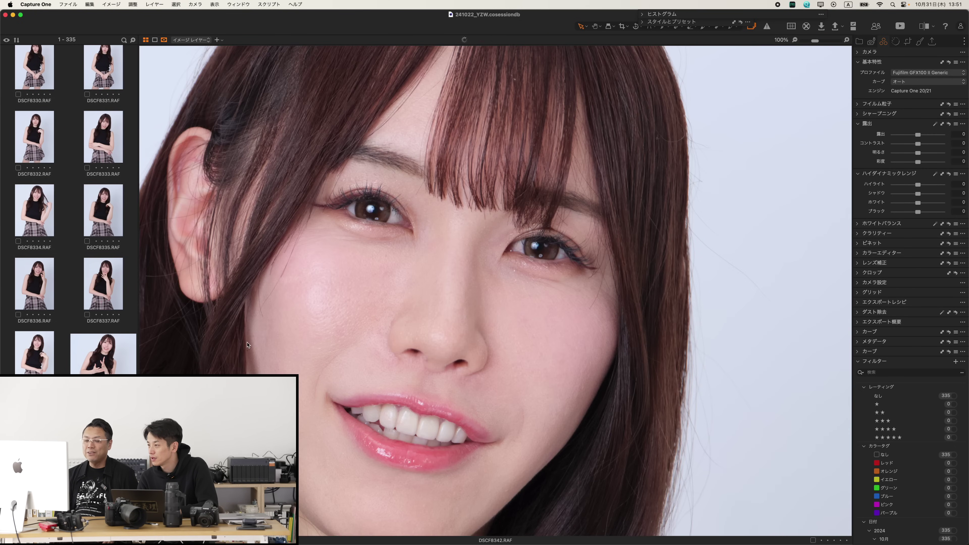
key(Right)
key(Right)
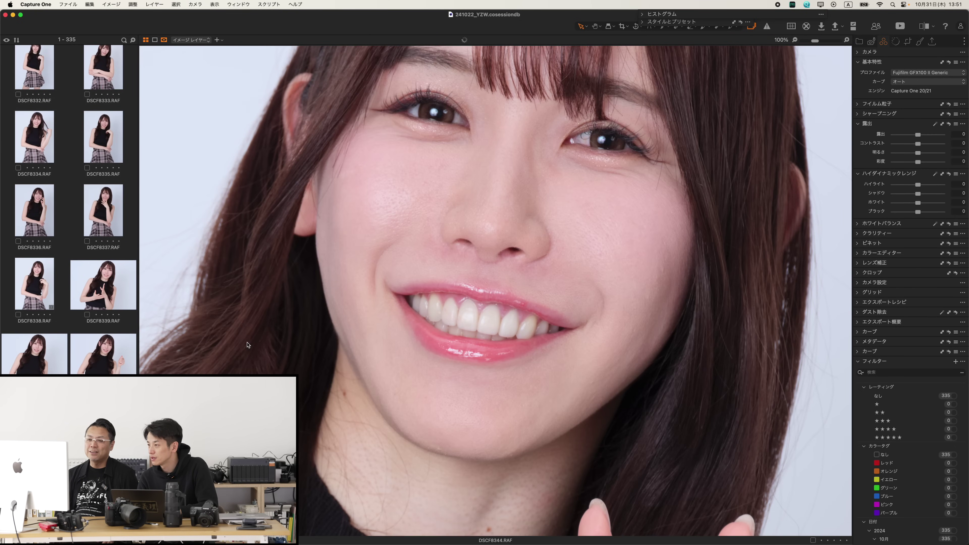
key(Right)
key(Right)
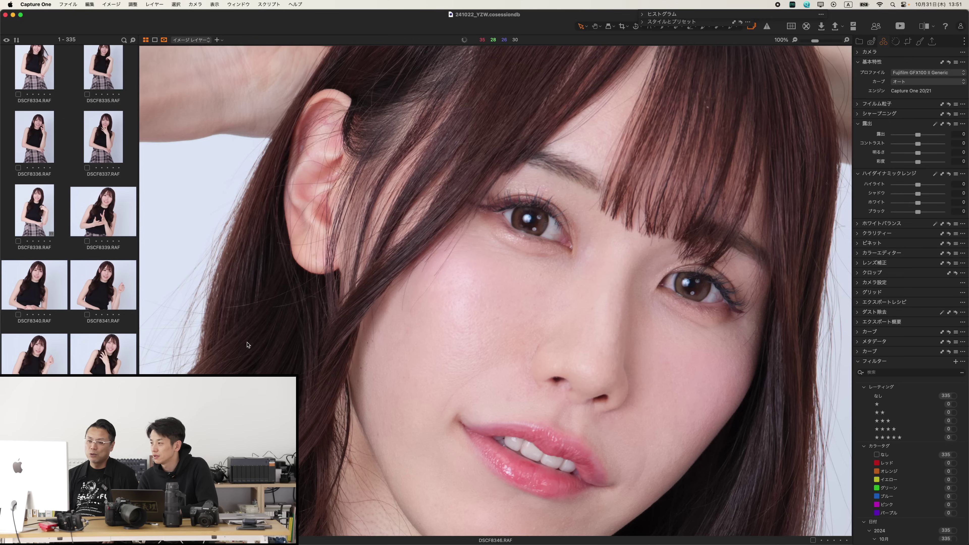
Return to the full image view and browse the portraits from DSCF8346 to DSCF8358
key(super+0)
key(Right)
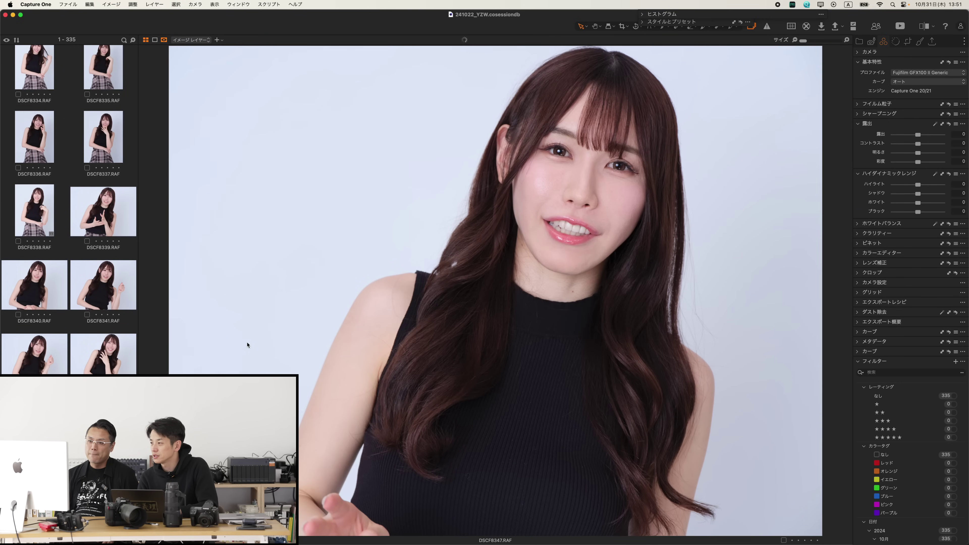
key(Right)
key(super+Right)
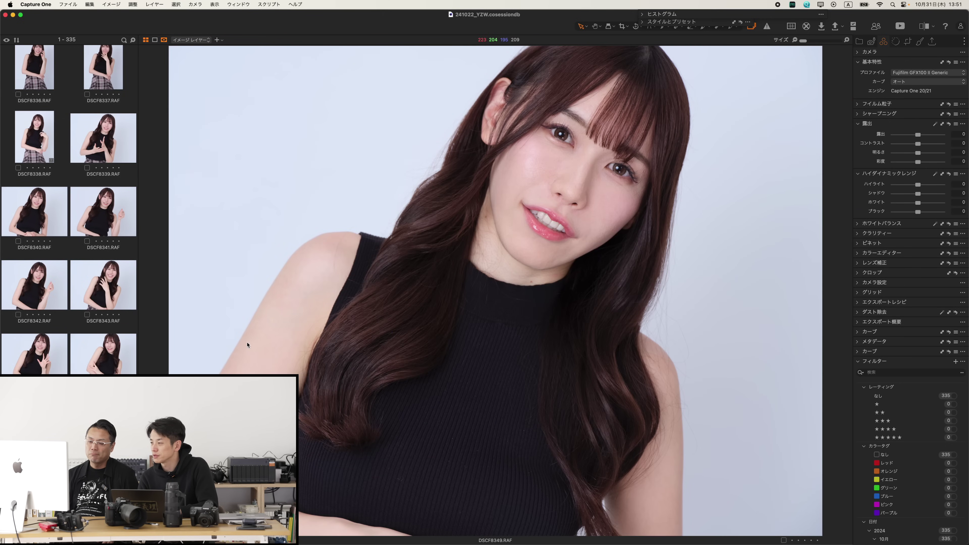
key(super+Right)
key(super+Right)
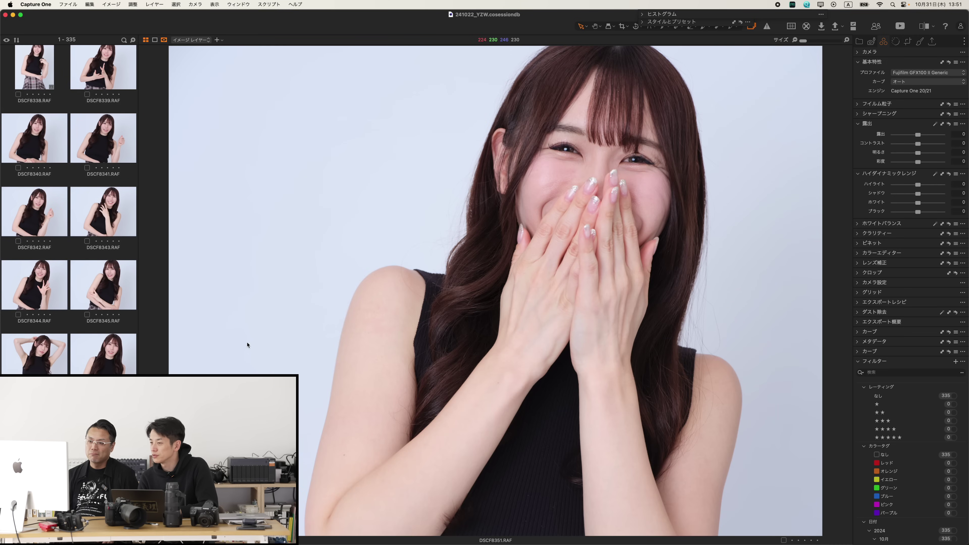
key(super+Right)
key(super+Right)
key(super+Right)
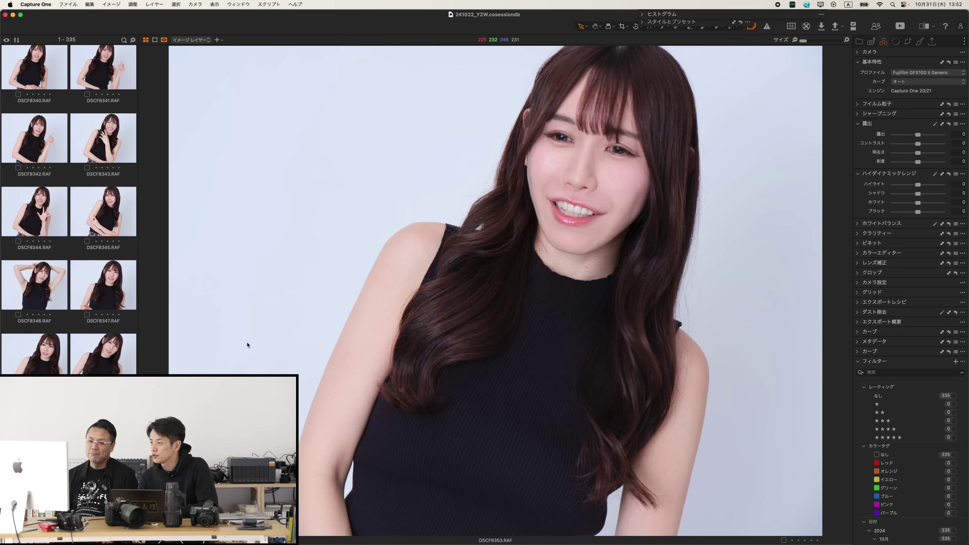
key(super+Right)
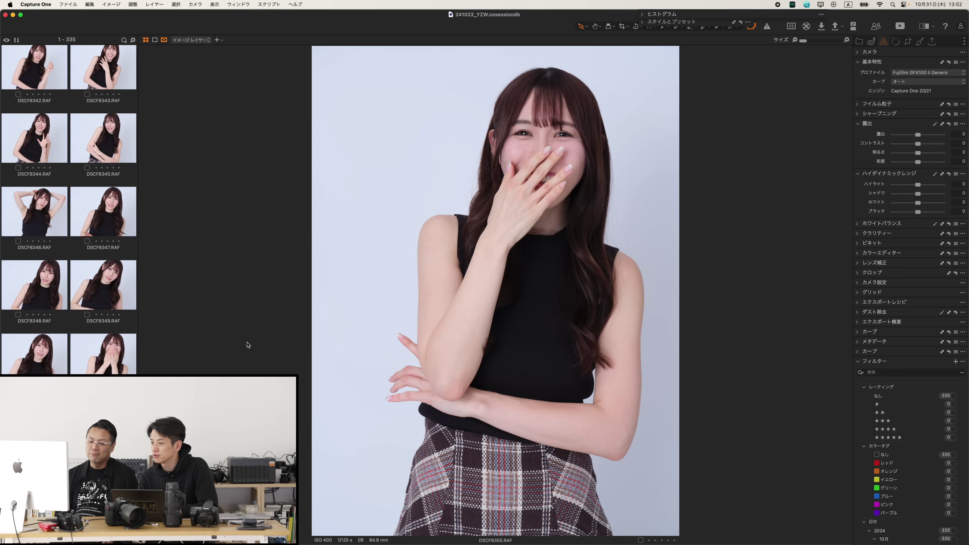
key(super+Right)
key(super+Right)
key(super+Right)
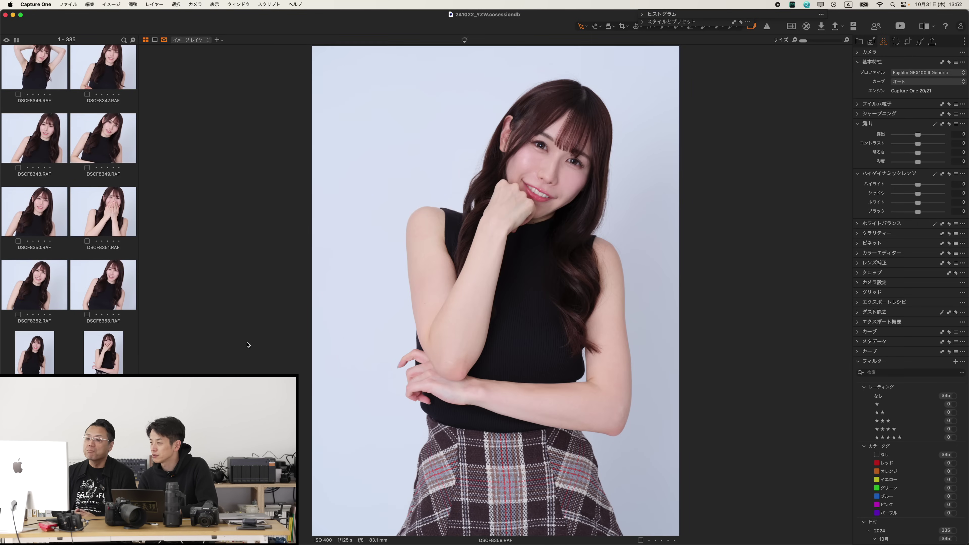
Inspect the face in DSCF8358 at 100% magnification, then return to the full image
key(super+alt+0)
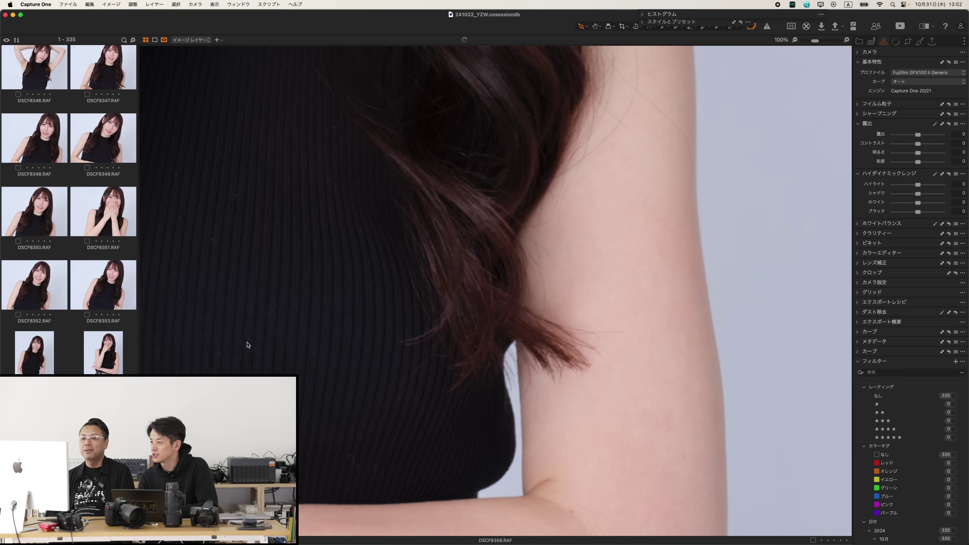
scroll(335, 171, up, 15)
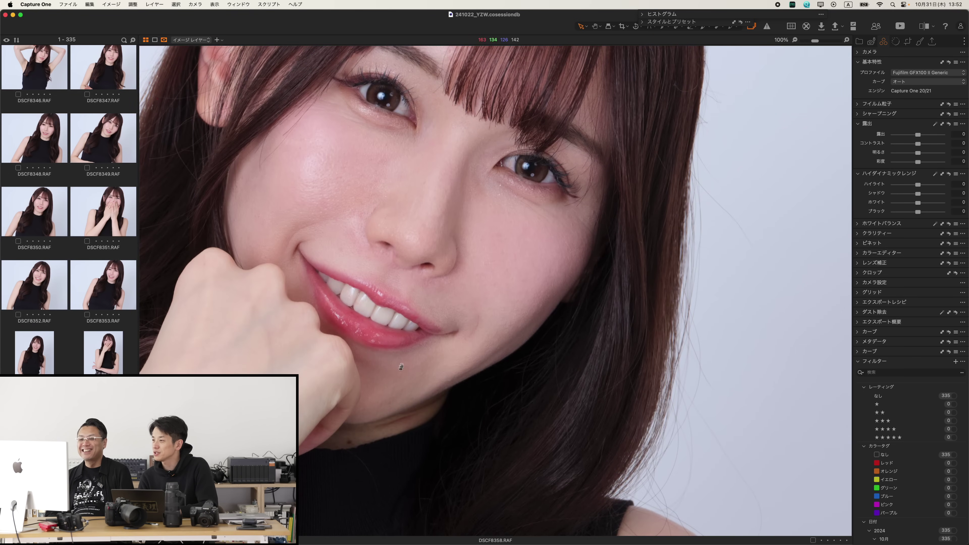
key(super+0)
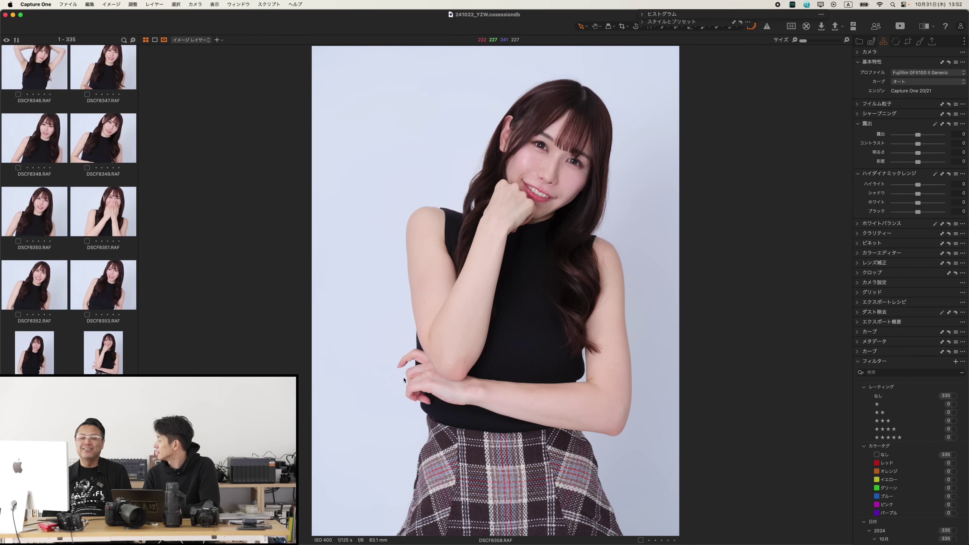
Browse ahead to DSCF8362, step back to DSCF8360 and compare its facial detail with DSCF8359 at 100% magnification
key(Right)
key(Right)
key(Right)
key(Right)
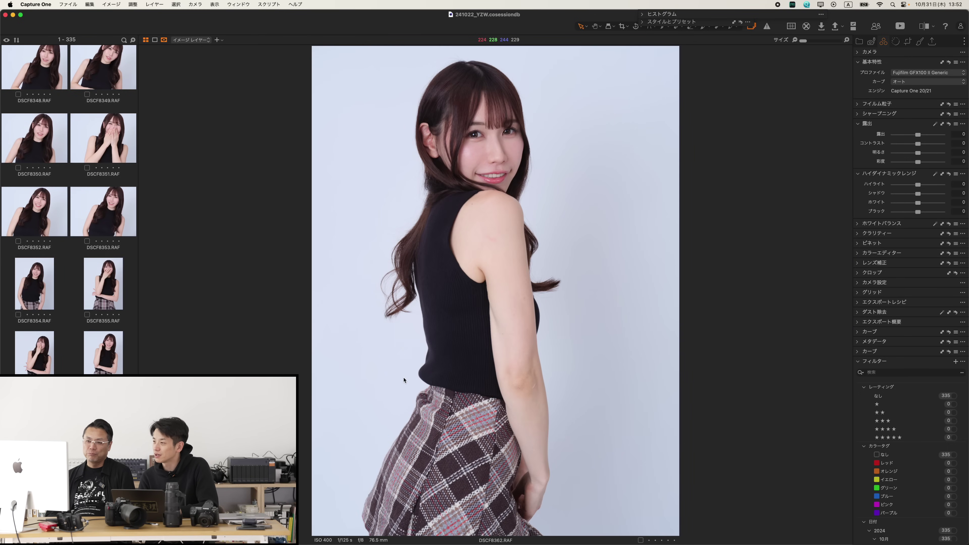
key(Left)
key(Left)
key(alt+super+0)
scroll(558, 260, up, 10)
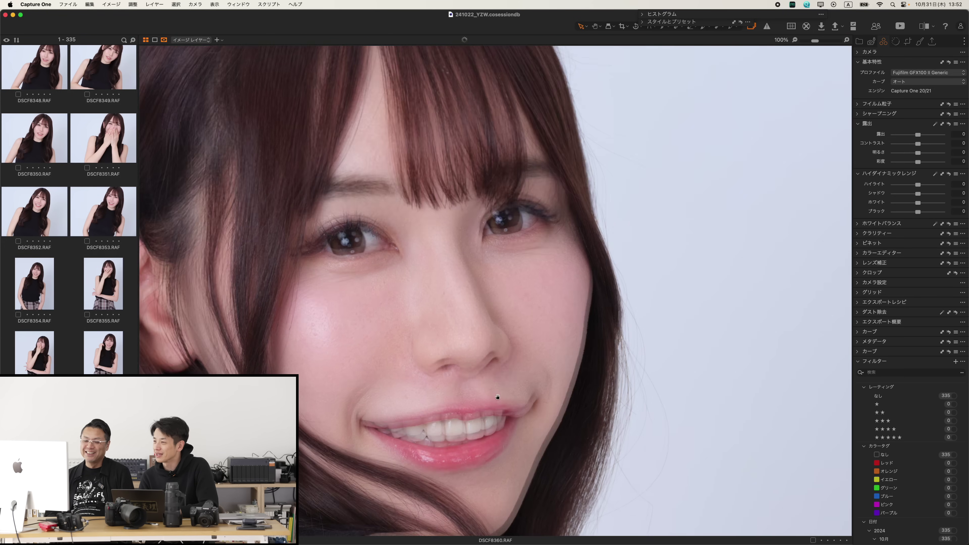
key(Left)
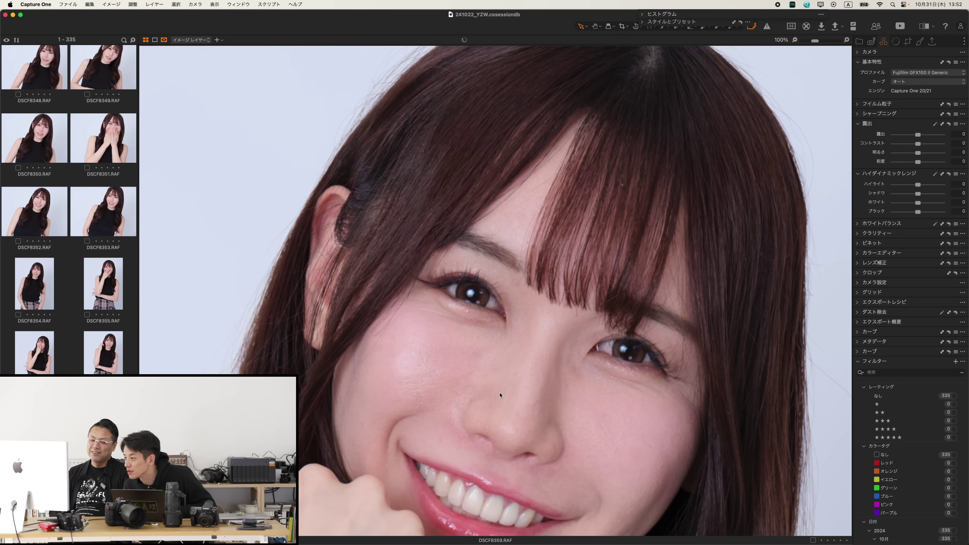
Return to the full image view and browse forward from DSCF8359 to the over-the-shoulder close-up DSCF8365
key(super+0)
key(Right)
key(Right)
key(Right)
key(Right)
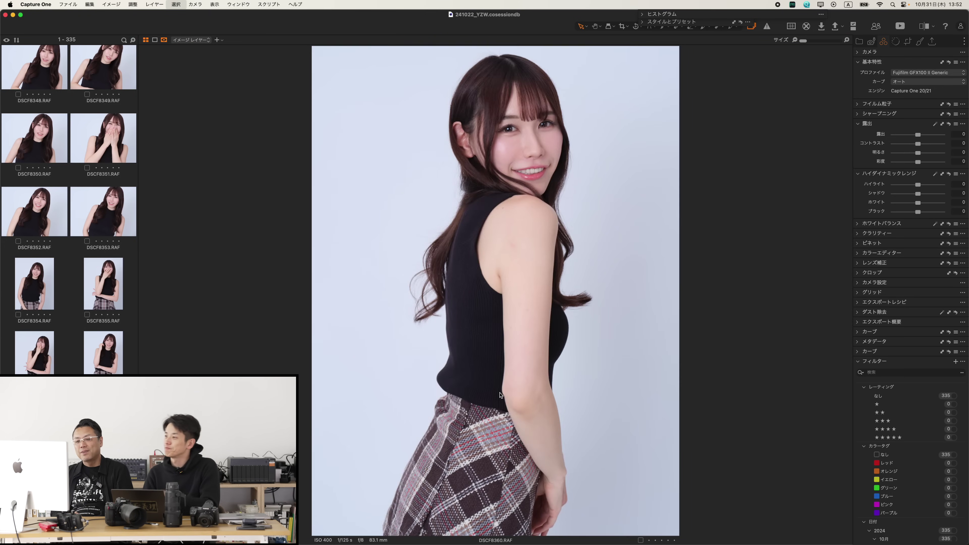
key(Right)
key(Right)
key(Right)
key(Right)
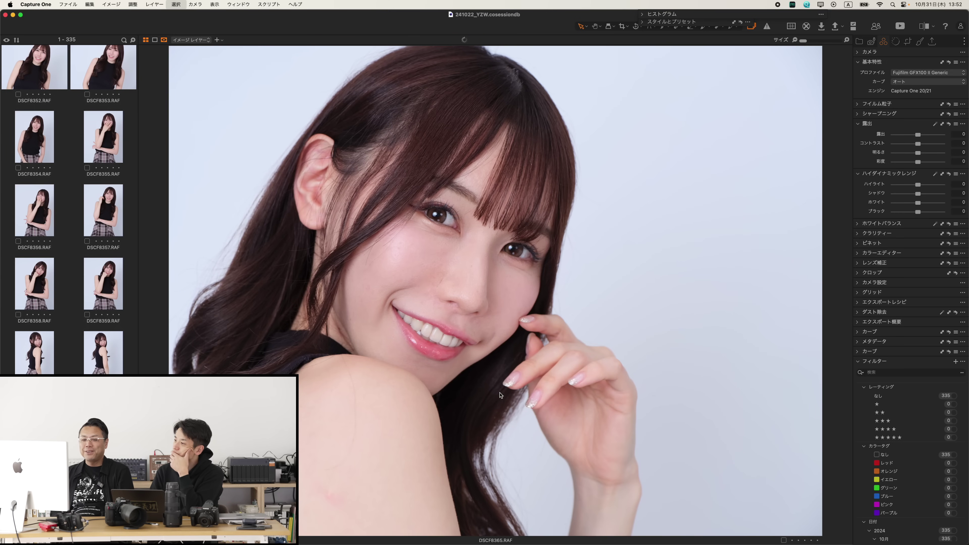
Browse the over-the-shoulder close-ups forward from DSCF8365 to DSCF8377, stepping back where needed to recheck a frame
key(Right)
key(Right)
key(Right)
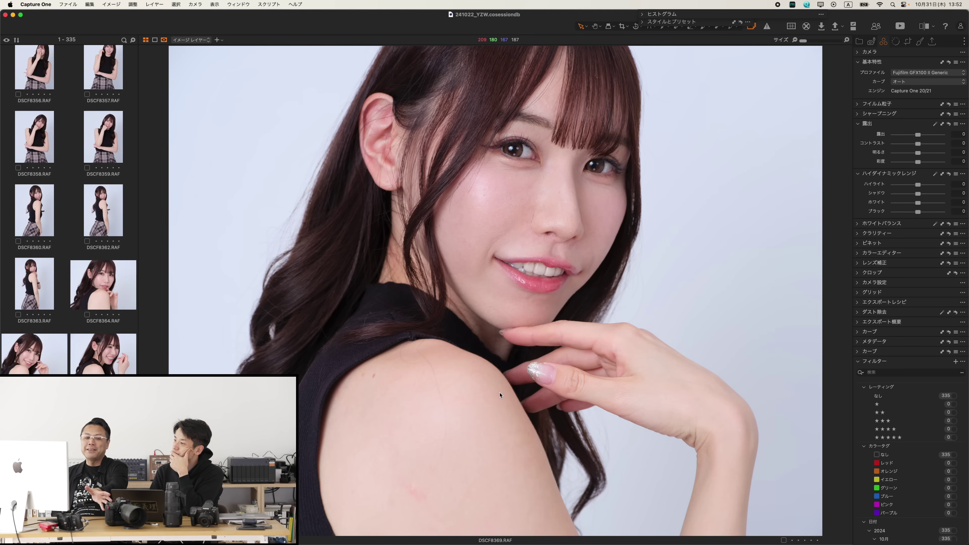
key(Left)
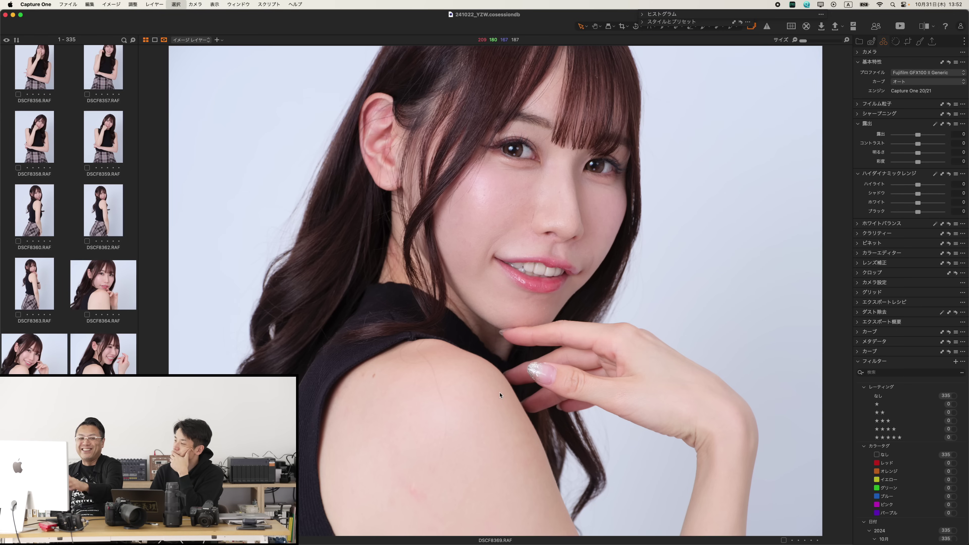
key(Right)
key(Right)
key(Right)
key(Right)
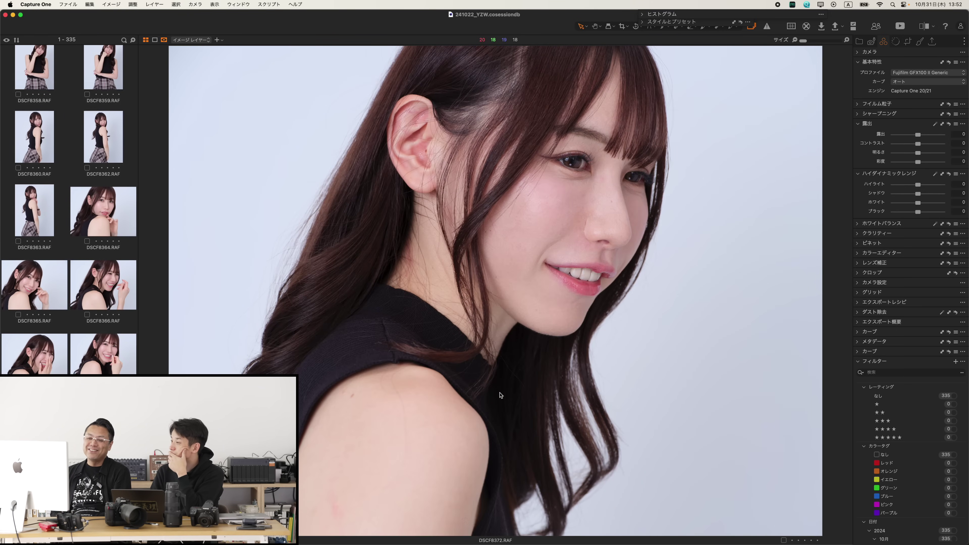
key(Right)
key(Right)
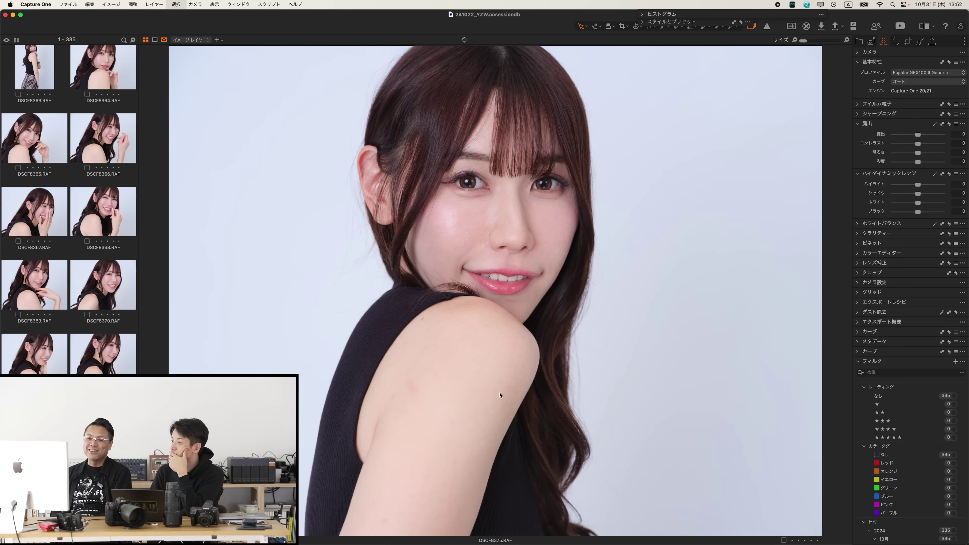
key(Right)
key(Right)
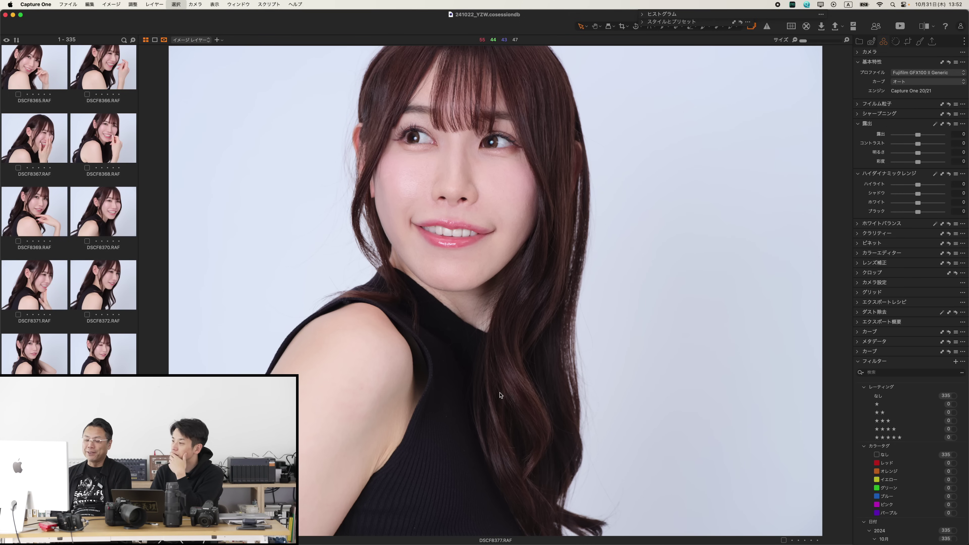
Browse back through the close-up portraits from DSCF8377 to DSCF8364
key(Left)
key(Left)
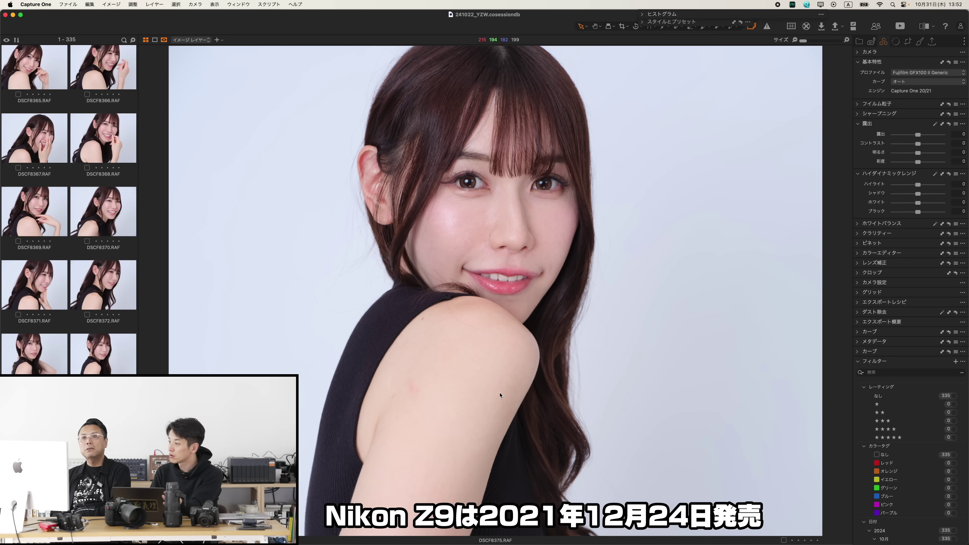
key(Left)
key(Left)
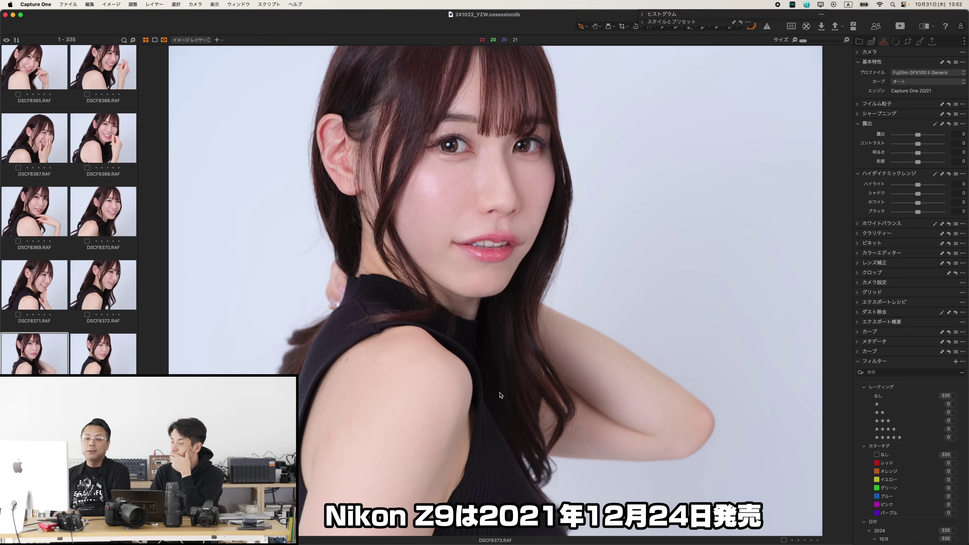
key(Left)
key(Left)
key(Left)
key(Left)
key(Left)
key(Left)
key(Left)
key(Left)
key(Left)
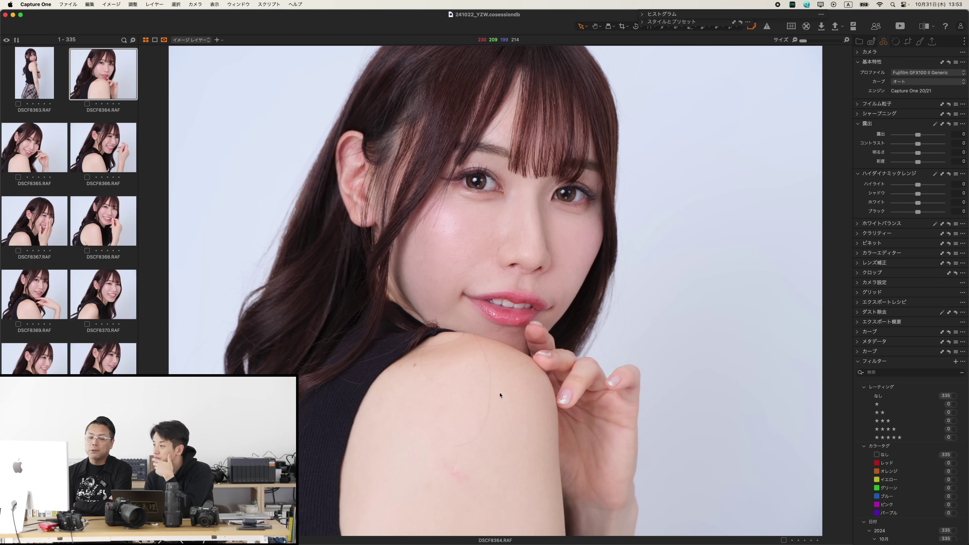
Check DSCF8364 briefly at 100% magnification, return to the full image and browse back to DSCF8359
key(super+alt+0)
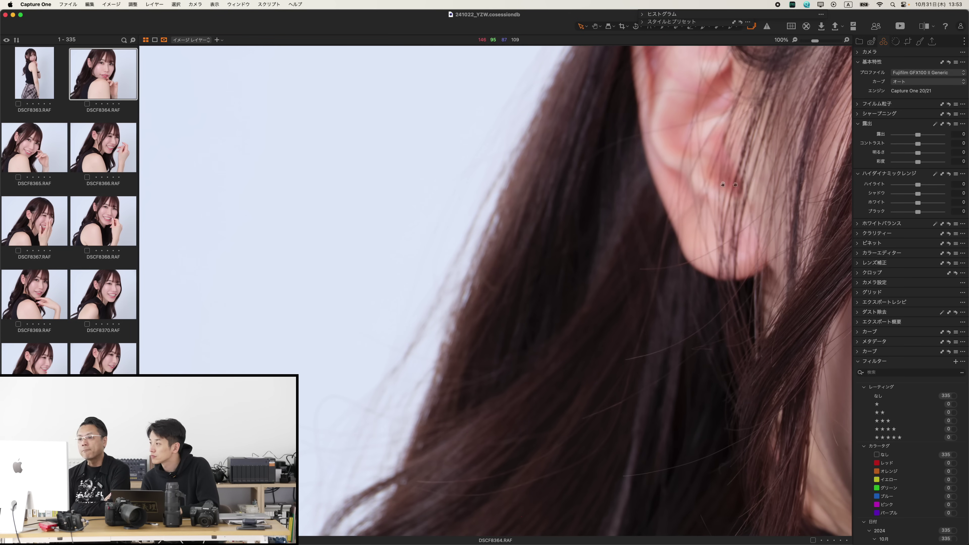
key(super+0)
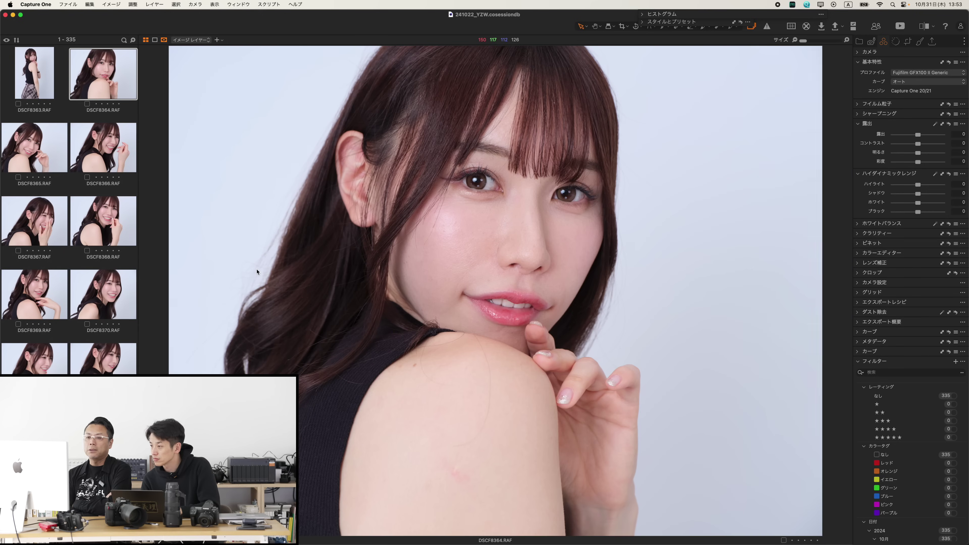
key(Left)
key(Left)
key(Left)
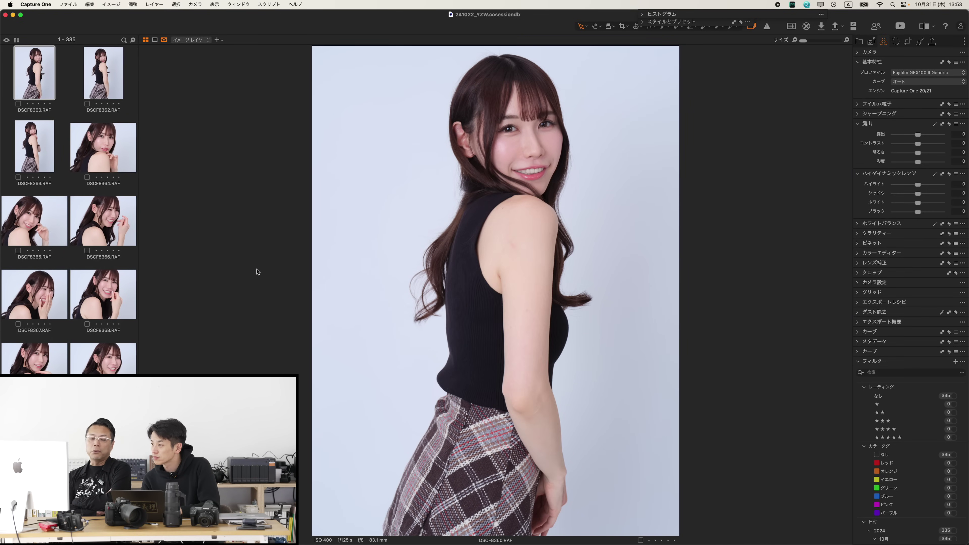
key(Left)
key(Left)
key(Right)
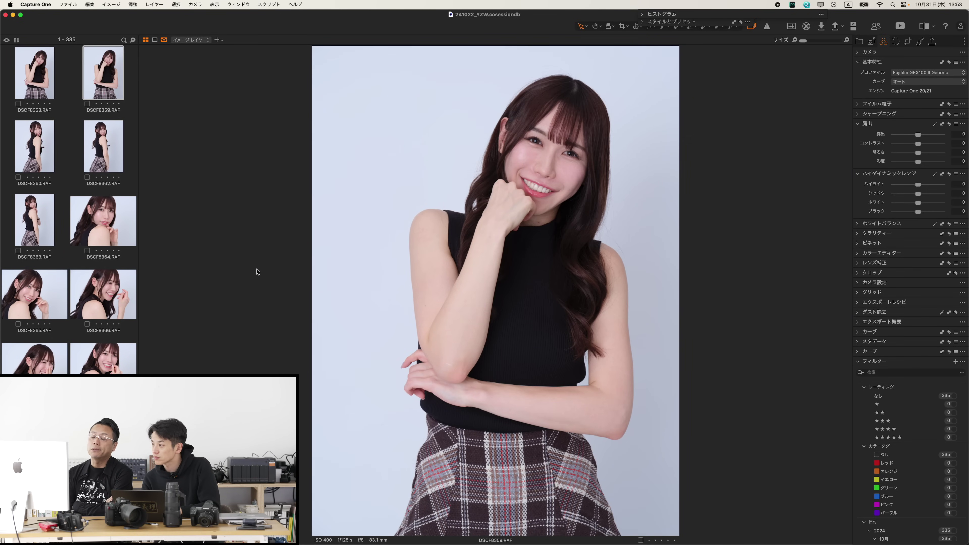
Inspect DSCF8359 at 100% magnification, then return to the full image view
key(super+alt+0)
drag(405, 143, 521, 453)
drag(461, 254, 445, 541)
key(super+0)
Browse back through the crossed-arm portraits from DSCF8359 to the smiling pose in DSCF8354
key(Left)
key(Left)
key(Left)
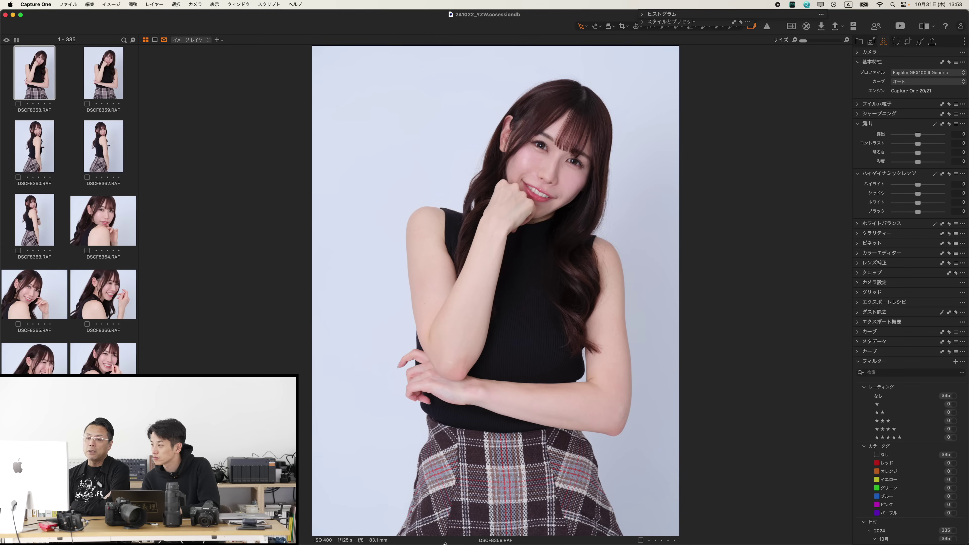
key(Right)
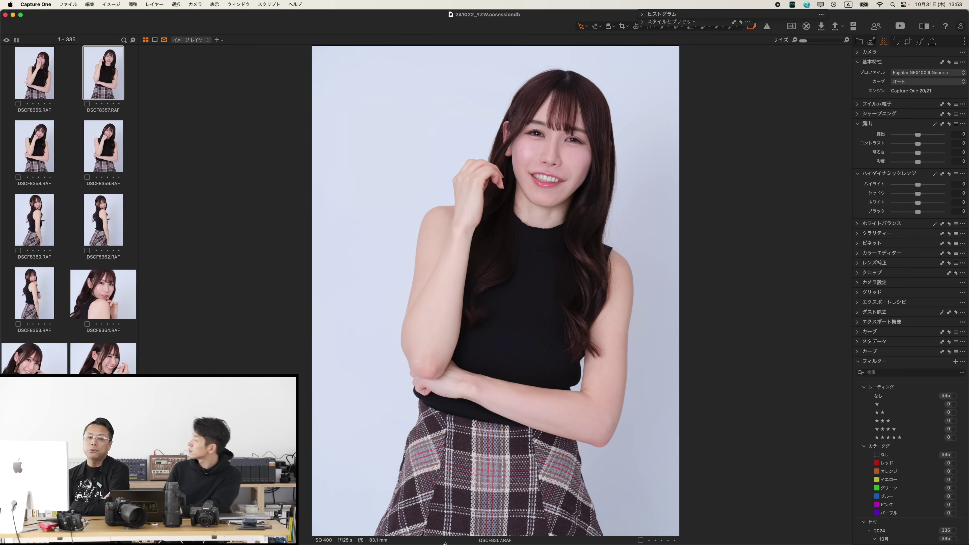
key(Left)
key(Left)
key(Left)
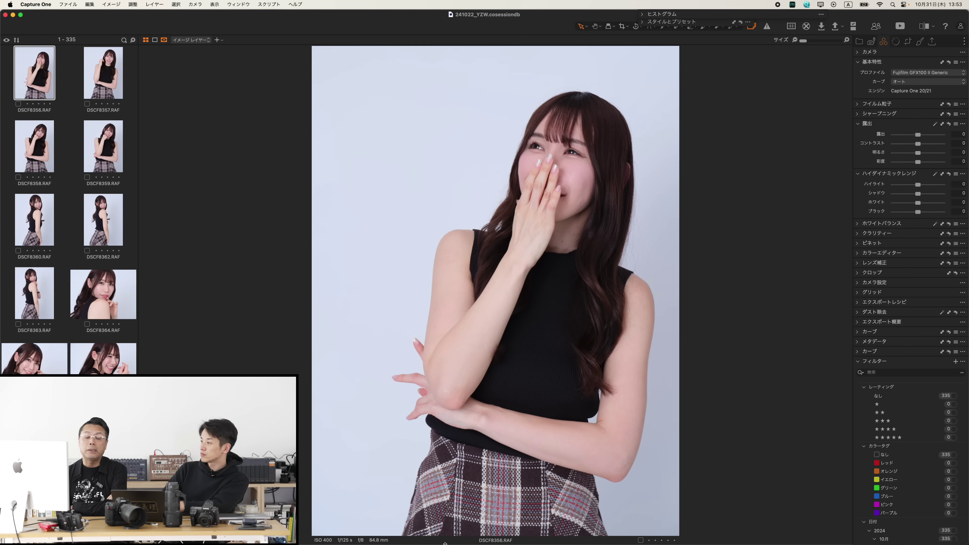
key(Left)
key(Right)
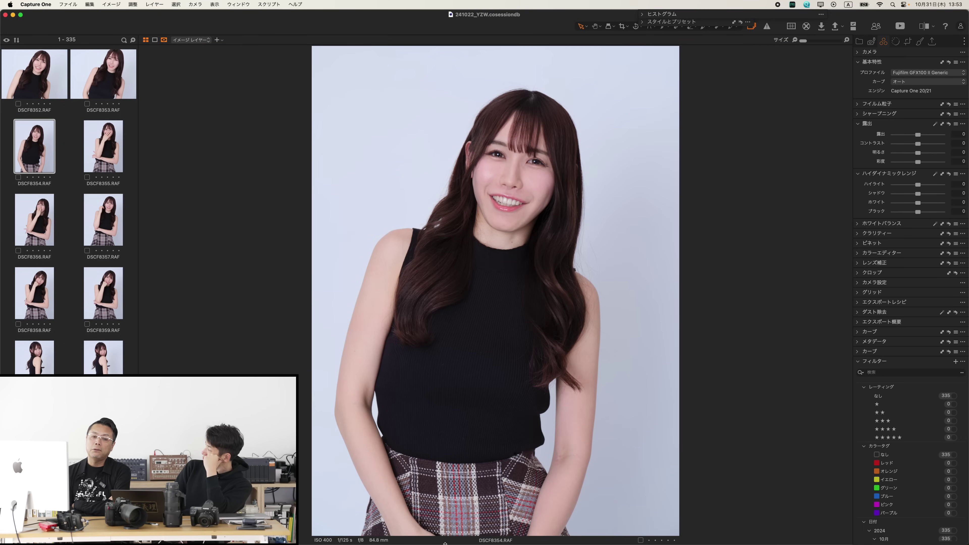